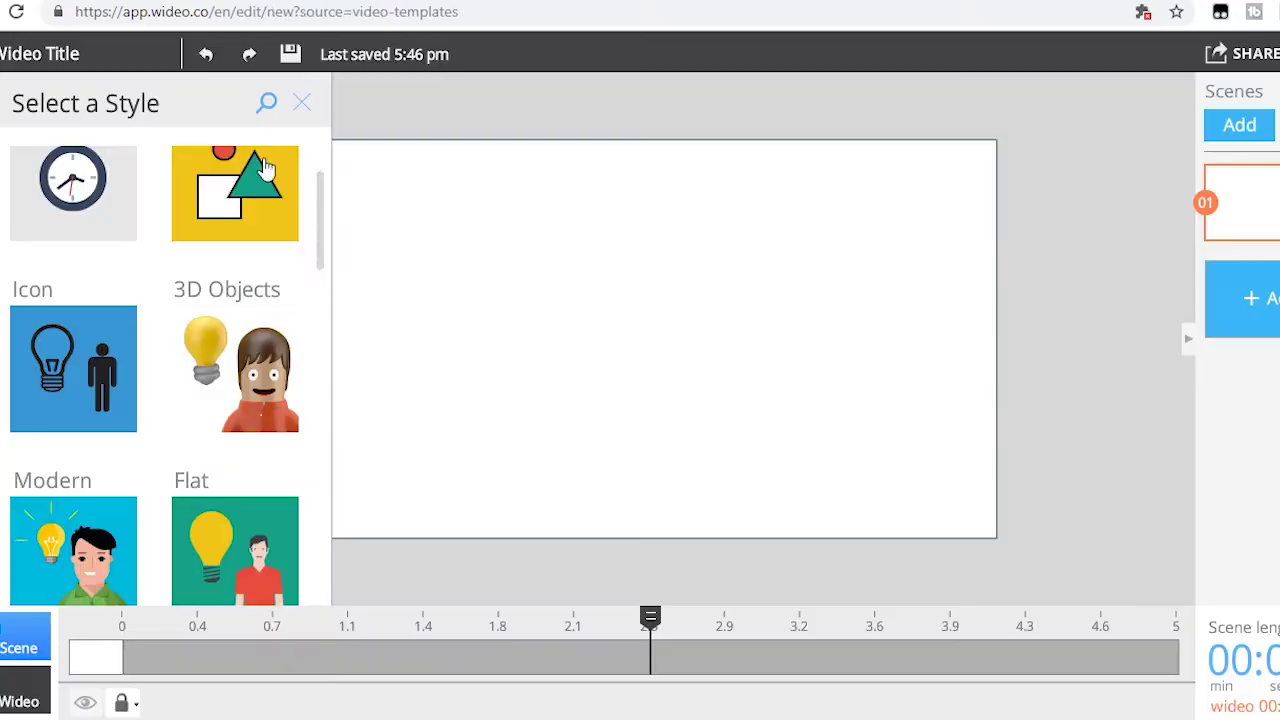
Browse Wideo's Animated assets library and the Backgrounds library.
{"action": "left_click", "coordinate": [93, 237]}
{"action": "mouse_move", "coordinate": [329, 229]}
{"action": "left_mouse_down"}
{"action": "mouse_move", "coordinate": [357, 451]}
{"action": "mouse_move", "coordinate": [27, 106]}
{"action": "left_mouse_up"}
{"action": "left_click", "coordinate": [15, 104]}
{"action": "scroll", "coordinate": [314, 286], "scroll_direction": "down", "scroll_amount": 2}
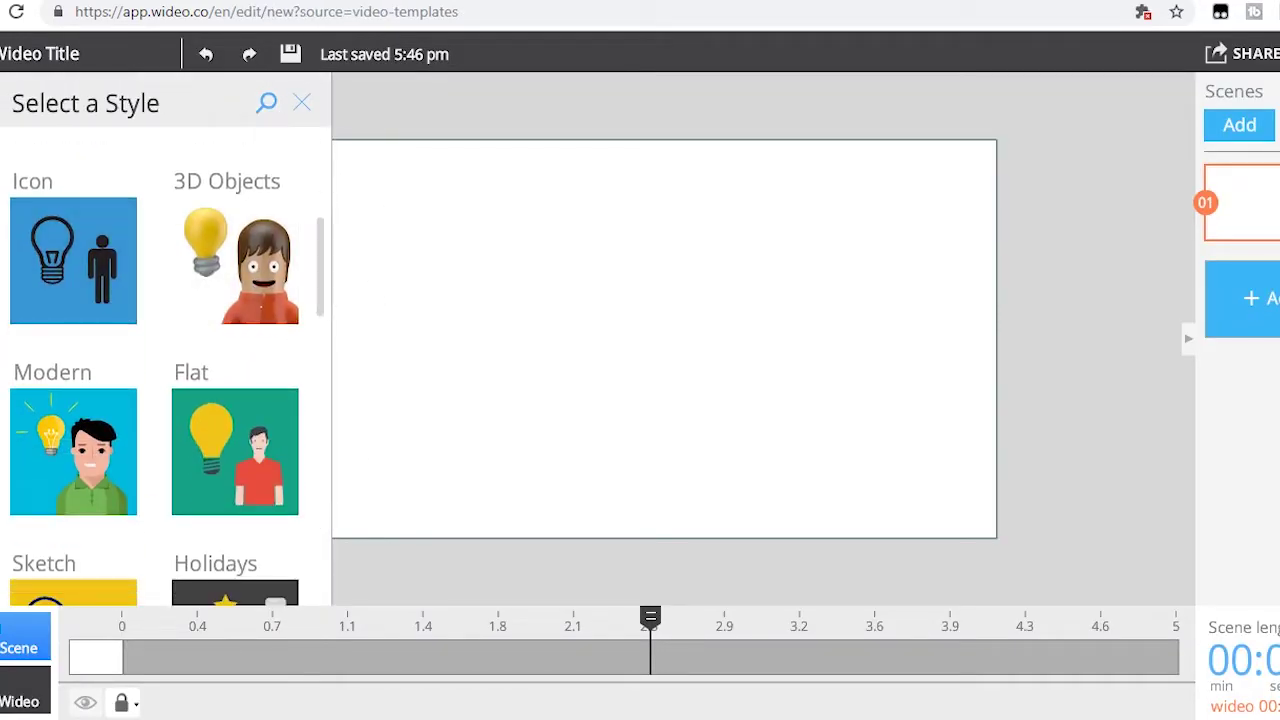
{"action": "scroll", "coordinate": [329, 251], "scroll_direction": "down", "scroll_amount": 2}
{"action": "scroll", "coordinate": [329, 251], "scroll_direction": "up", "scroll_amount": 2}
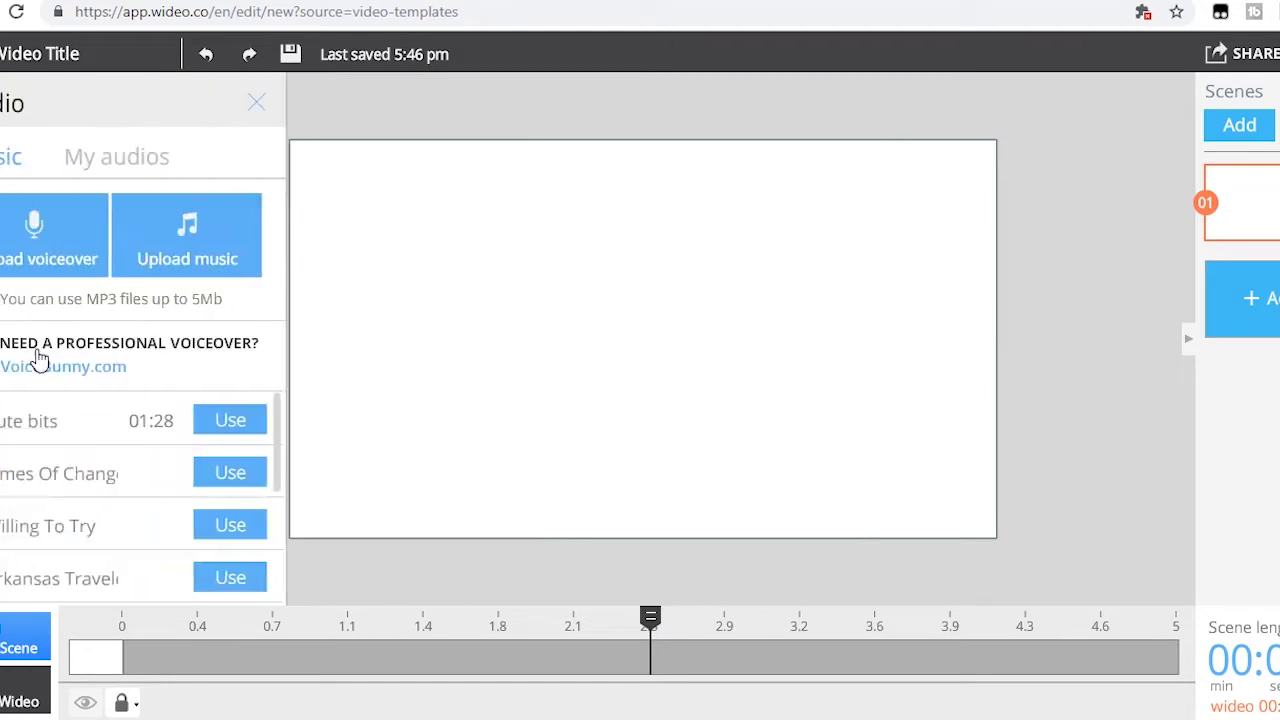
Add Cute bits as the soundtrack and set the Start now! button's animation start point.
{"action": "left_click", "coordinate": [275, 420]}
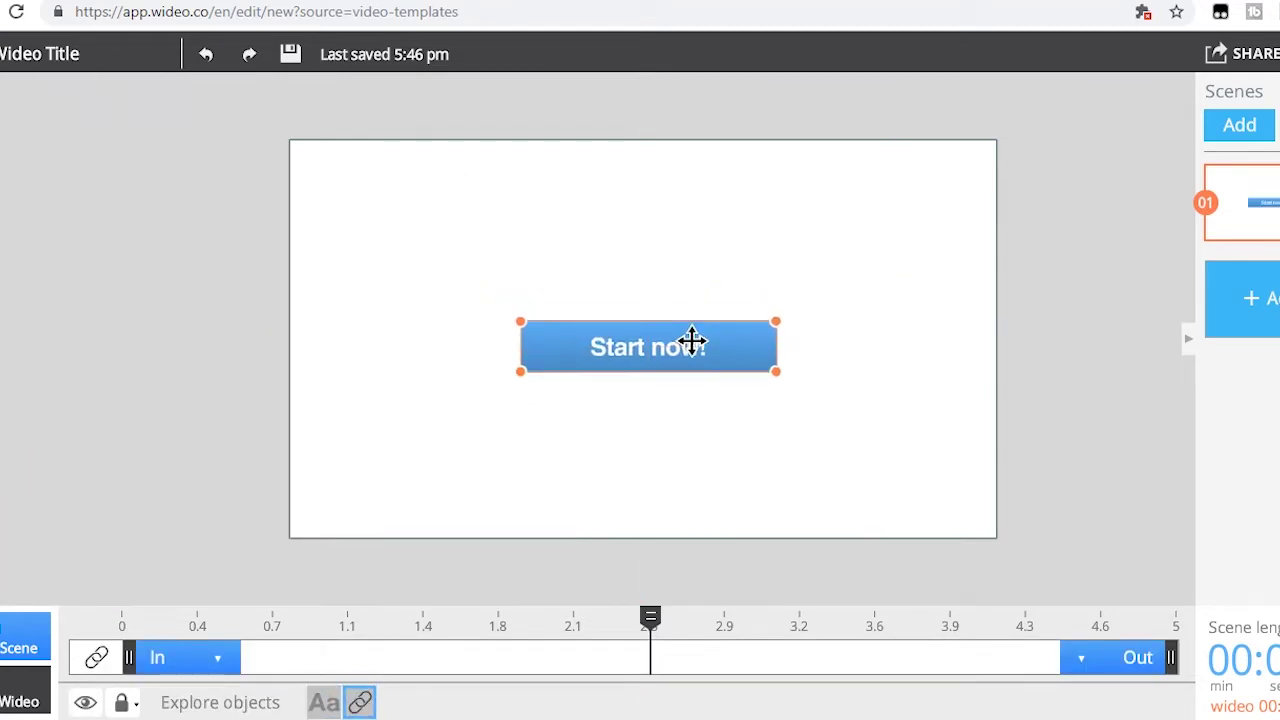
{"action": "left_click", "coordinate": [676, 203]}
{"action": "left_click", "coordinate": [617, 238]}
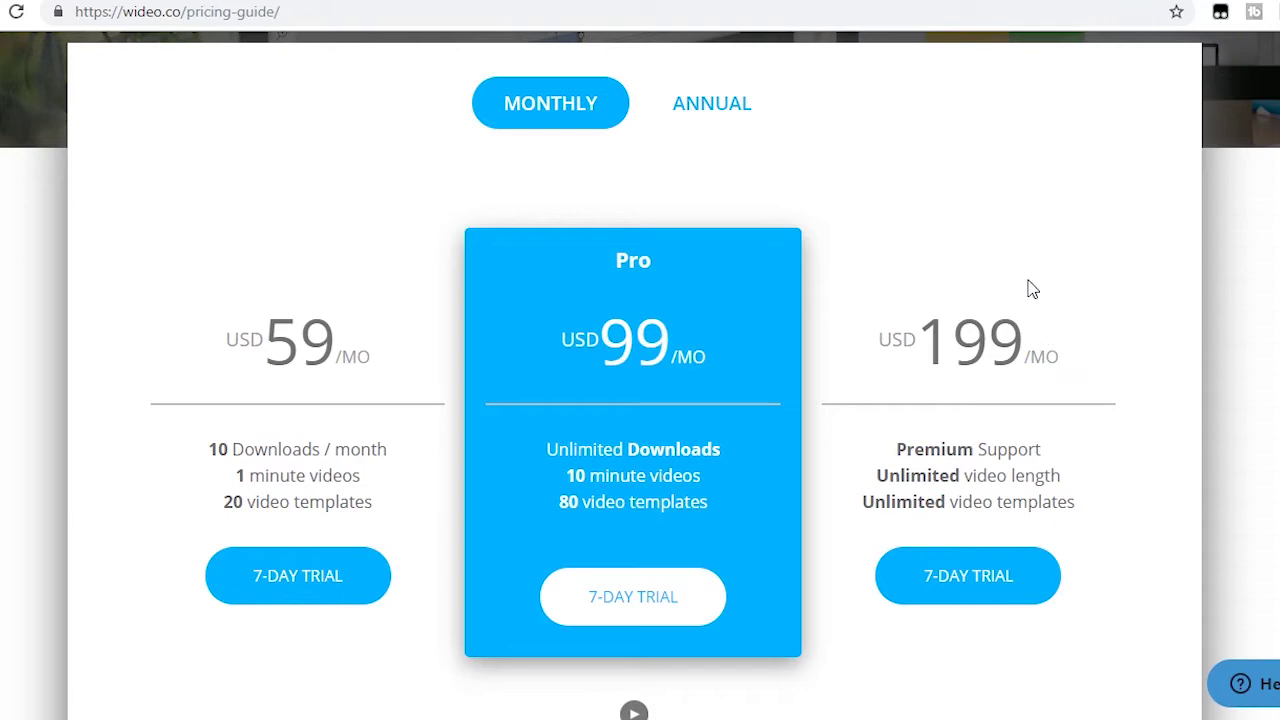
Scroll through Wideo's monthly plans at 59, 99 and 199 USD.
{"action": "scroll", "coordinate": [1240, 318], "scroll_direction": "down", "scroll_amount": 5}
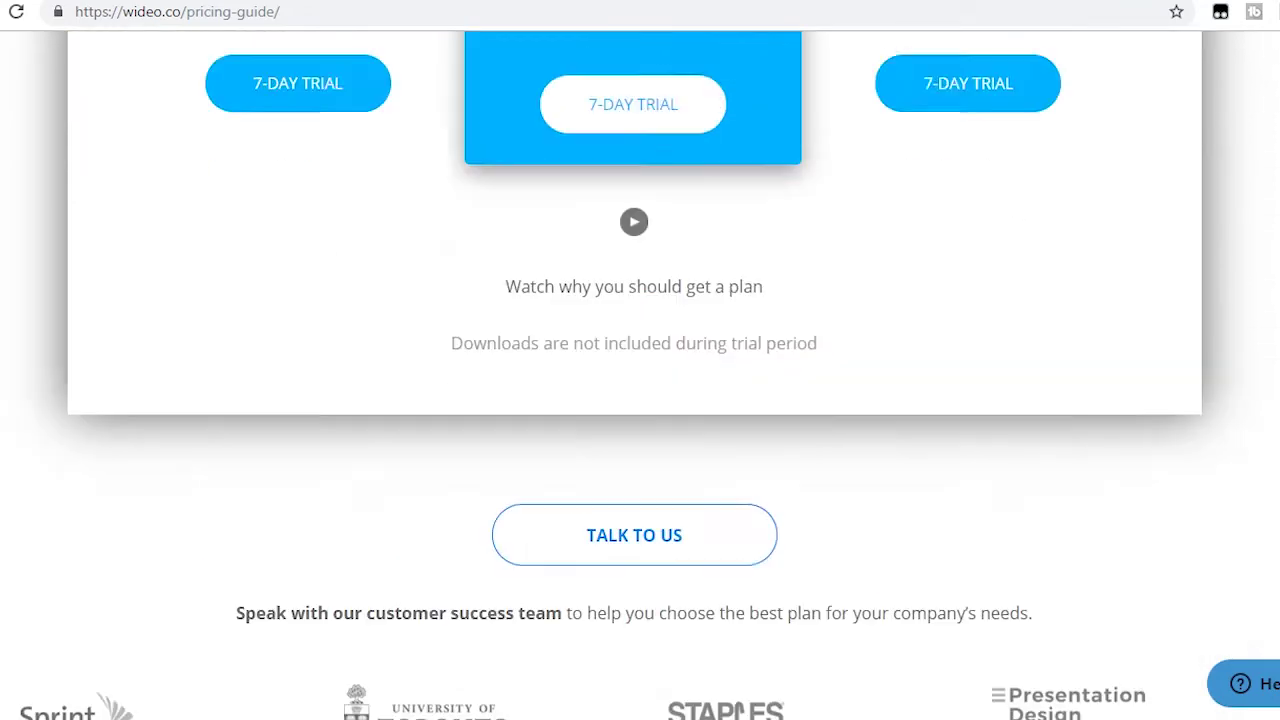
{"action": "scroll", "coordinate": [1240, 318], "scroll_direction": "up", "scroll_amount": 8}
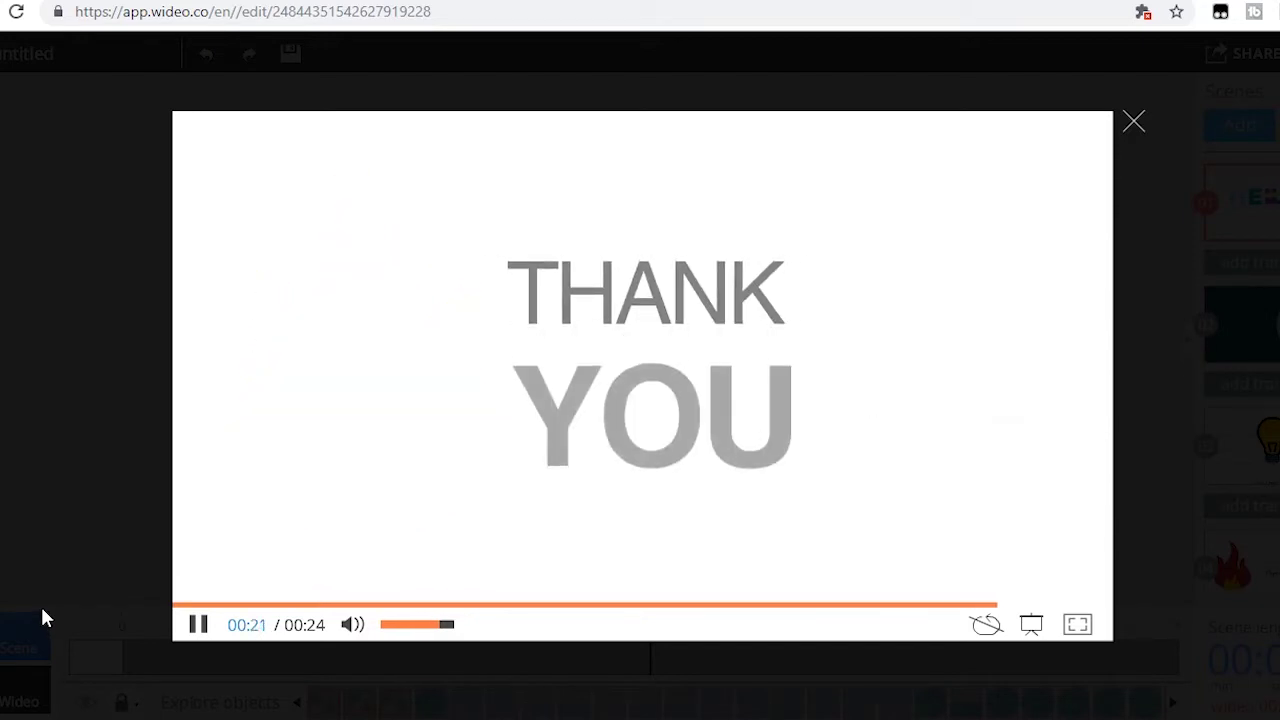
Close the sample video preview after its Thank You ending.
{"action": "left_click", "coordinate": [1133, 122]}
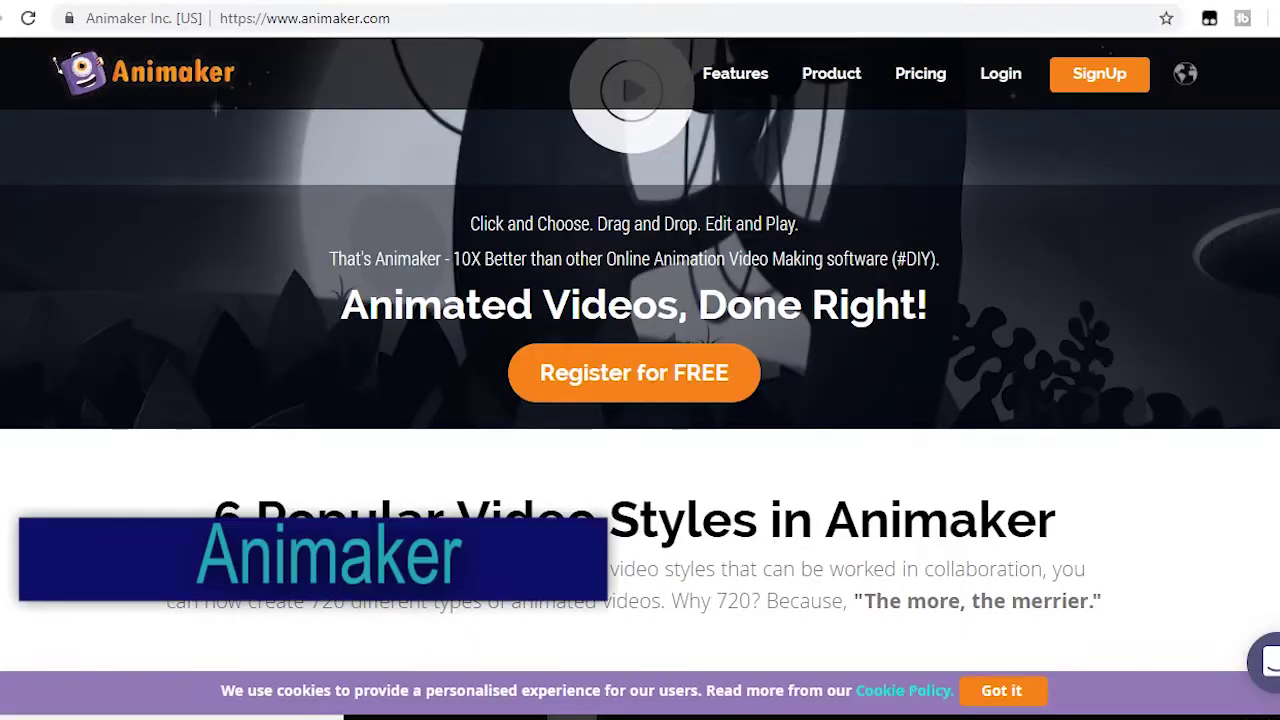
Browse the animaker.com homepage, start free registration, and bring up the Pricing link's options.
{"action": "scroll", "coordinate": [640, 370], "scroll_direction": "down", "scroll_amount": 1}
{"action": "scroll", "coordinate": [640, 370], "scroll_direction": "down", "scroll_amount": 4}
{"action": "scroll", "coordinate": [640, 370], "scroll_direction": "down", "scroll_amount": 6}
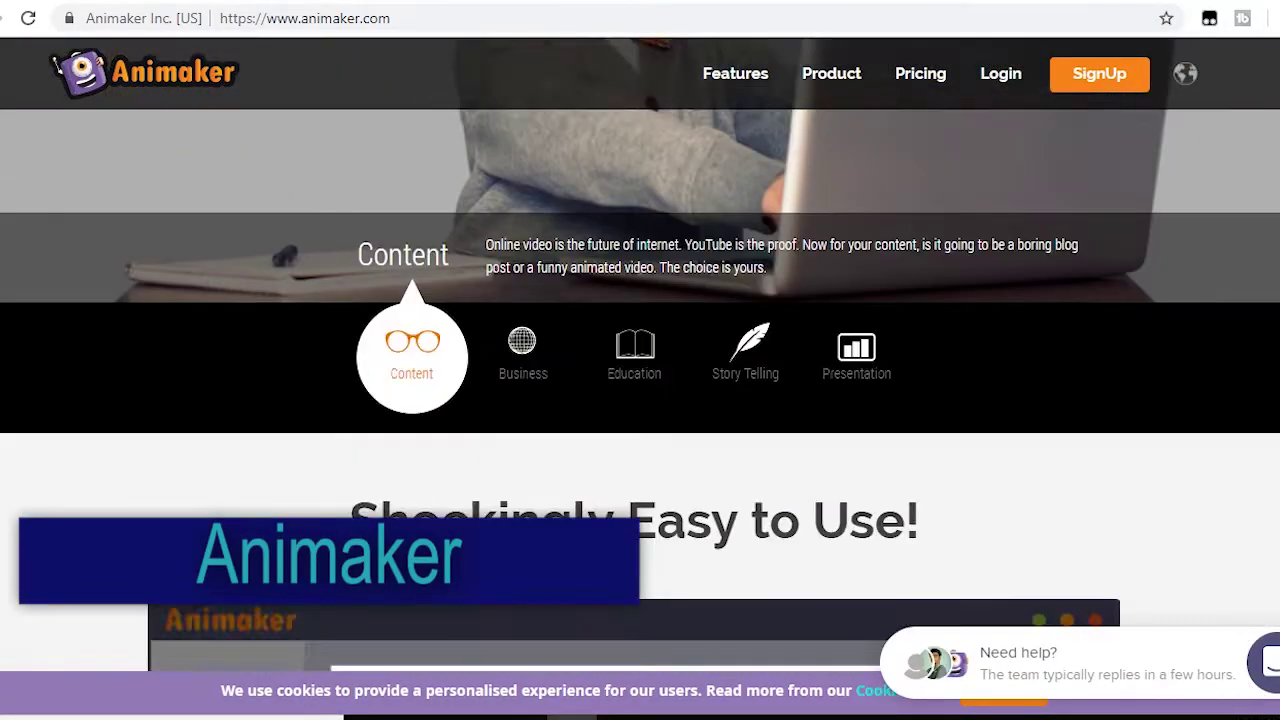
{"action": "scroll", "coordinate": [640, 370], "scroll_direction": "down", "scroll_amount": 4}
{"action": "scroll", "coordinate": [1271, 486], "scroll_direction": "down", "scroll_amount": 3}
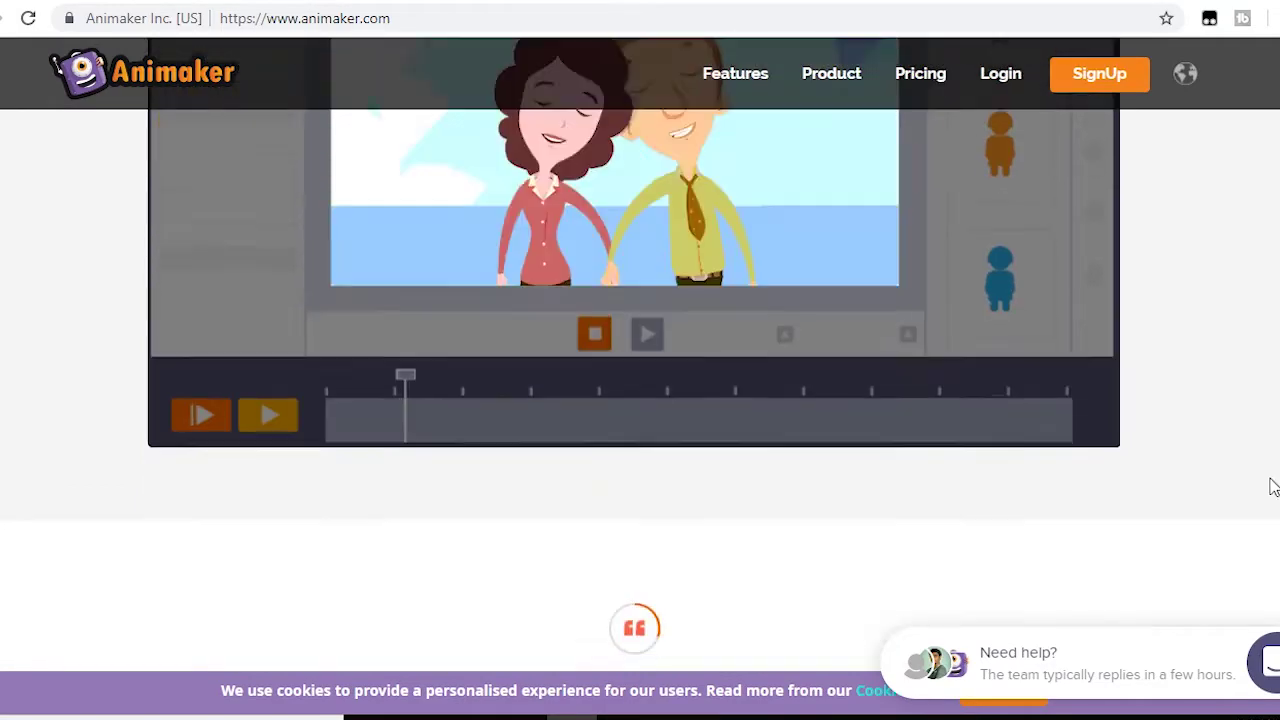
{"action": "scroll", "coordinate": [1237, 566], "scroll_direction": "down", "scroll_amount": 5}
{"action": "scroll", "coordinate": [1237, 566], "scroll_direction": "up", "scroll_amount": 5}
{"action": "scroll", "coordinate": [1237, 566], "scroll_direction": "up", "scroll_amount": 5}
{"action": "scroll", "coordinate": [1237, 566], "scroll_direction": "up", "scroll_amount": 5}
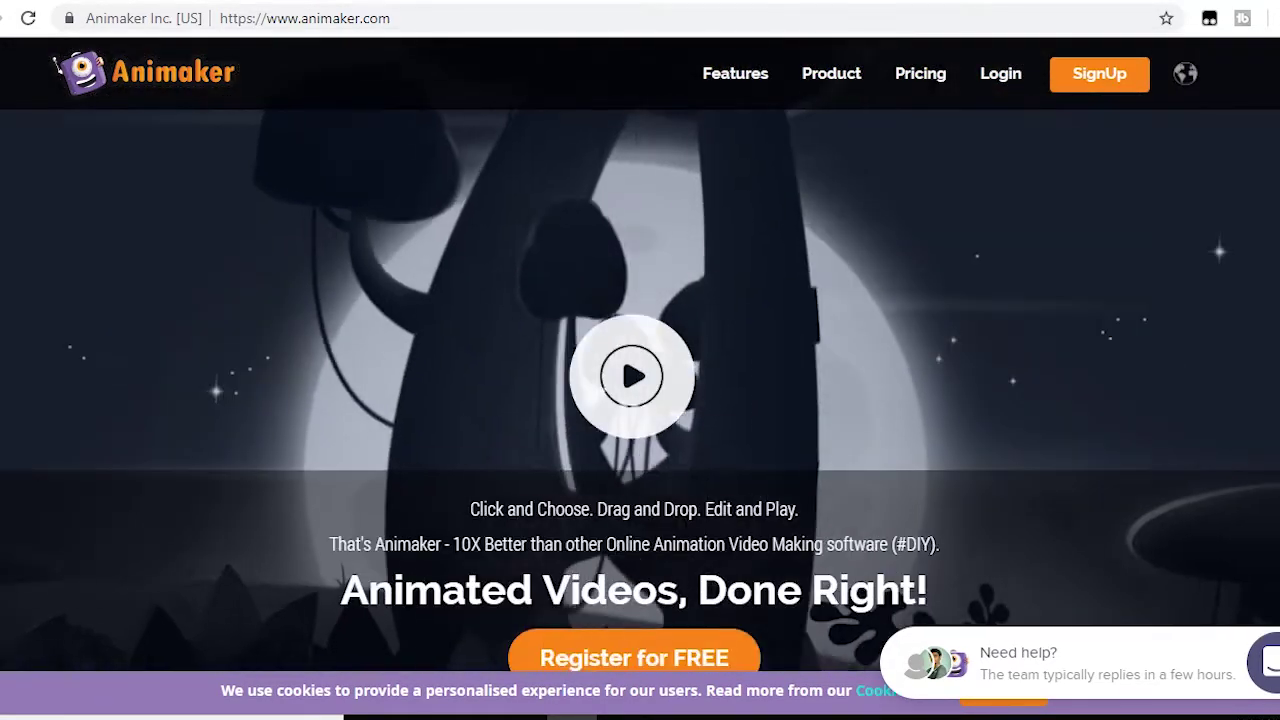
{"action": "scroll", "coordinate": [1237, 566], "scroll_direction": "up", "scroll_amount": 1}
{"action": "scroll", "coordinate": [640, 370], "scroll_direction": "down", "scroll_amount": 1}
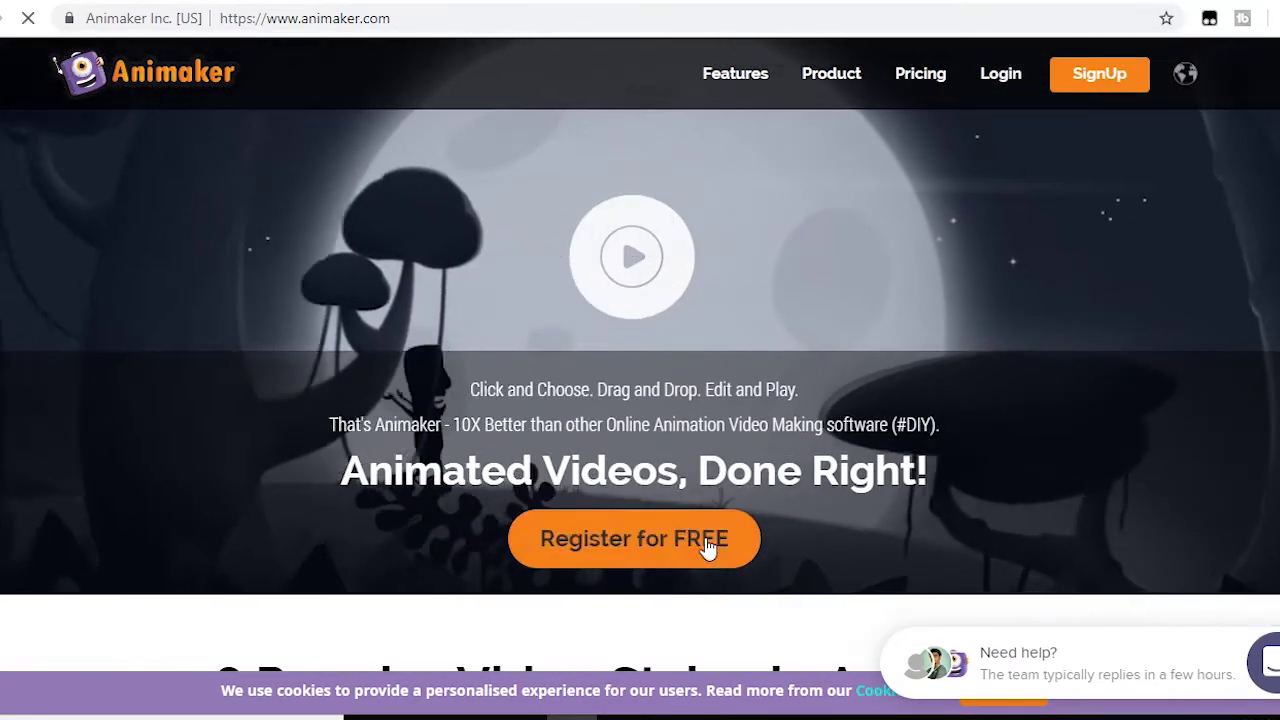
{"action": "left_click", "coordinate": [707, 545]}
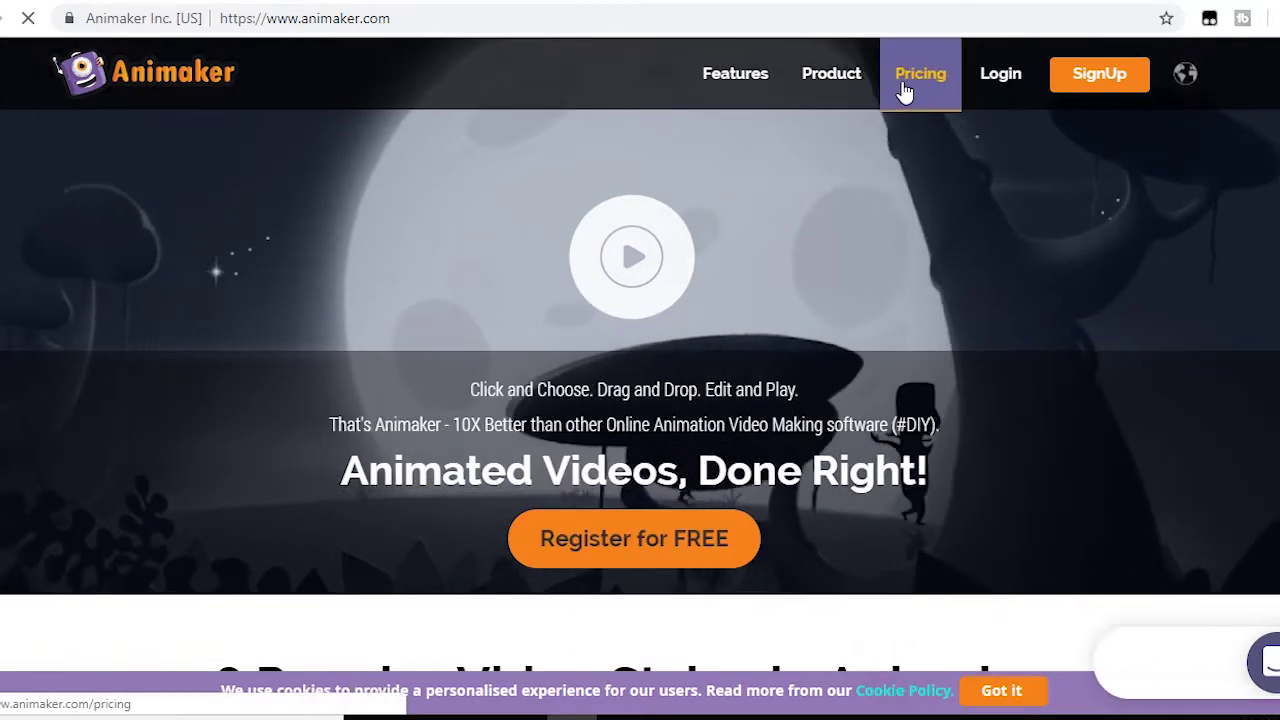
{"action": "right_click", "coordinate": [905, 87]}
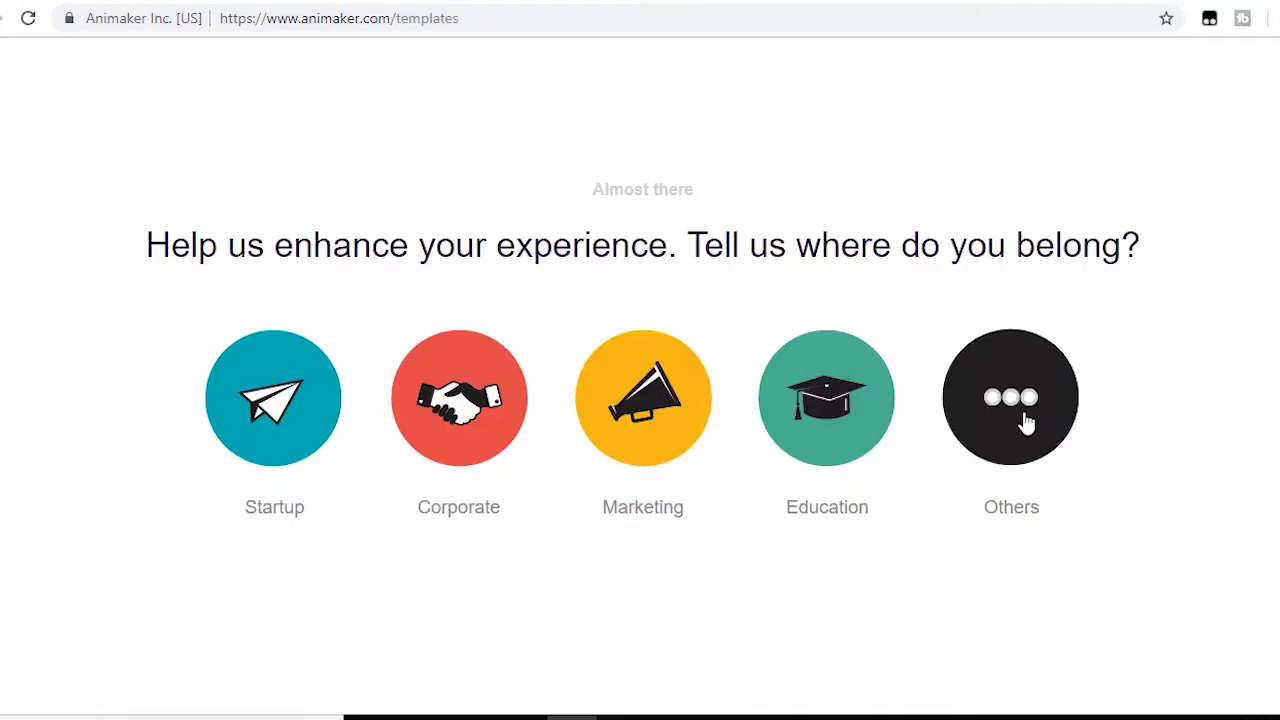
Filter Animaker's template gallery to Intro and preview the Tetris-style logo reveal template.
{"action": "left_click", "coordinate": [1005, 415]}
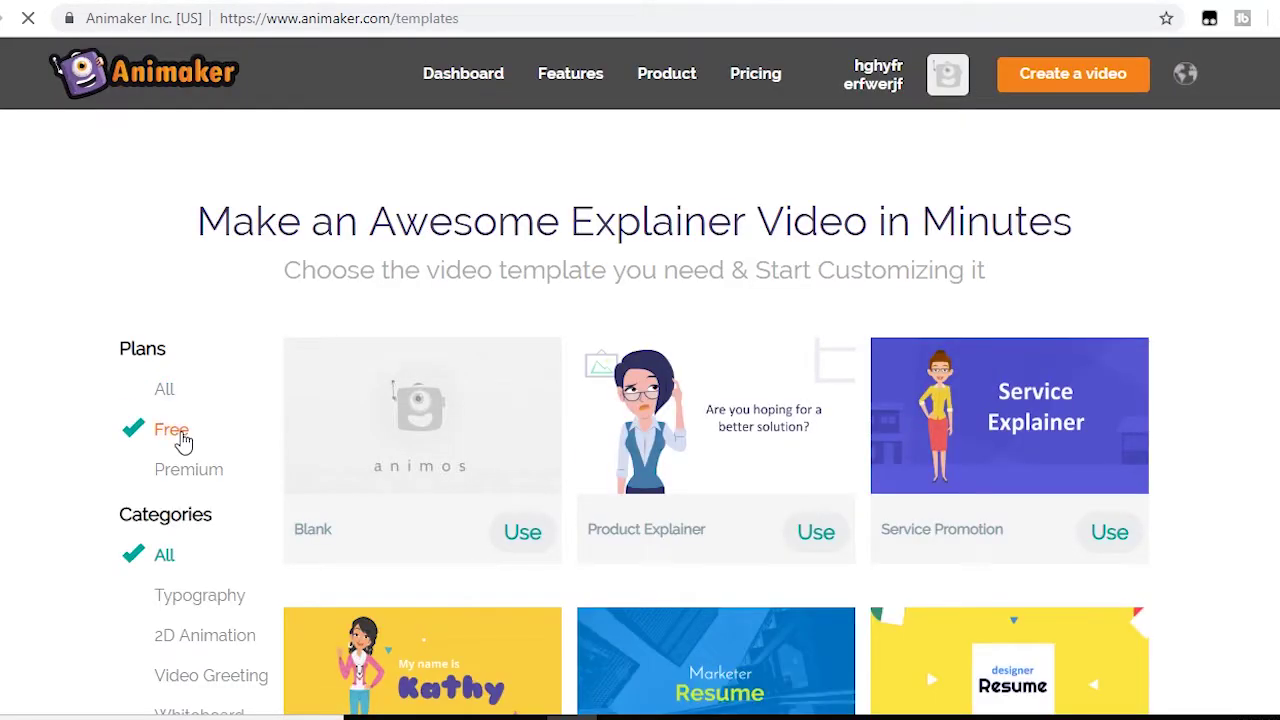
{"action": "scroll", "coordinate": [369, 477], "scroll_direction": "down", "scroll_amount": 4}
{"action": "scroll", "coordinate": [263, 486], "scroll_direction": "down", "scroll_amount": 4}
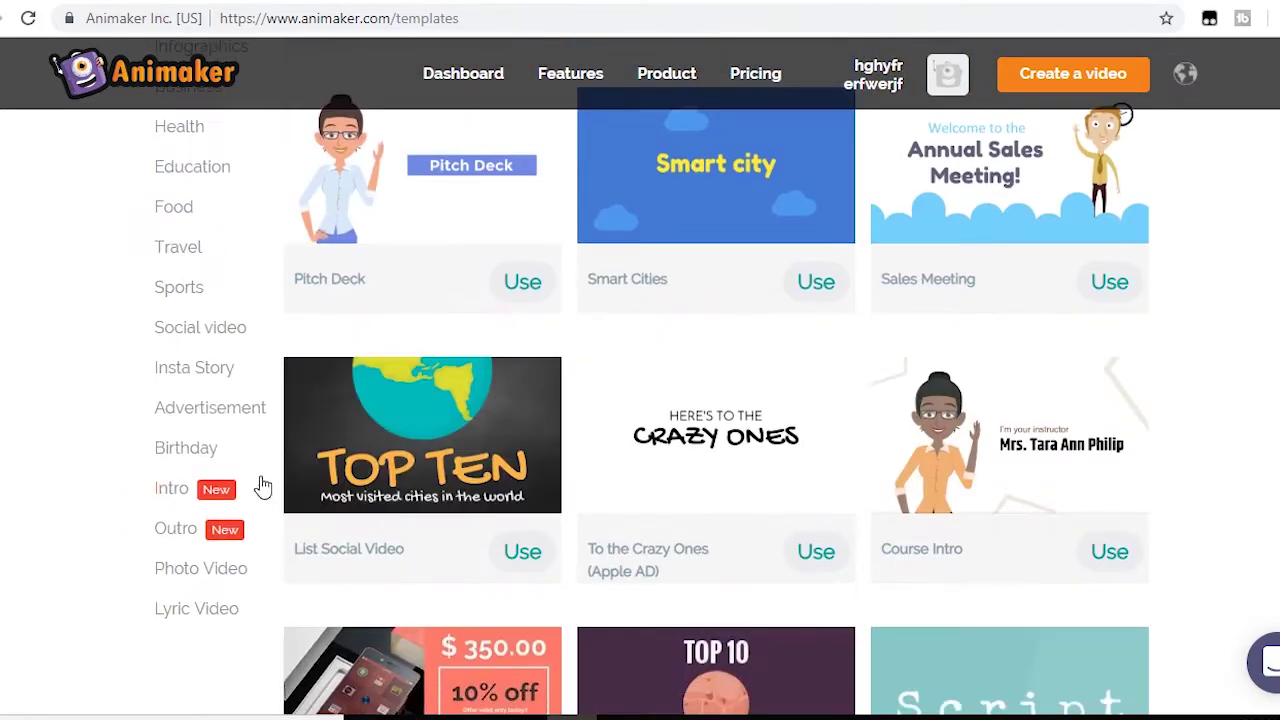
{"action": "left_click", "coordinate": [172, 489]}
{"action": "scroll", "coordinate": [563, 443], "scroll_direction": "down", "scroll_amount": 4}
{"action": "scroll", "coordinate": [343, 391], "scroll_direction": "down", "scroll_amount": 5}
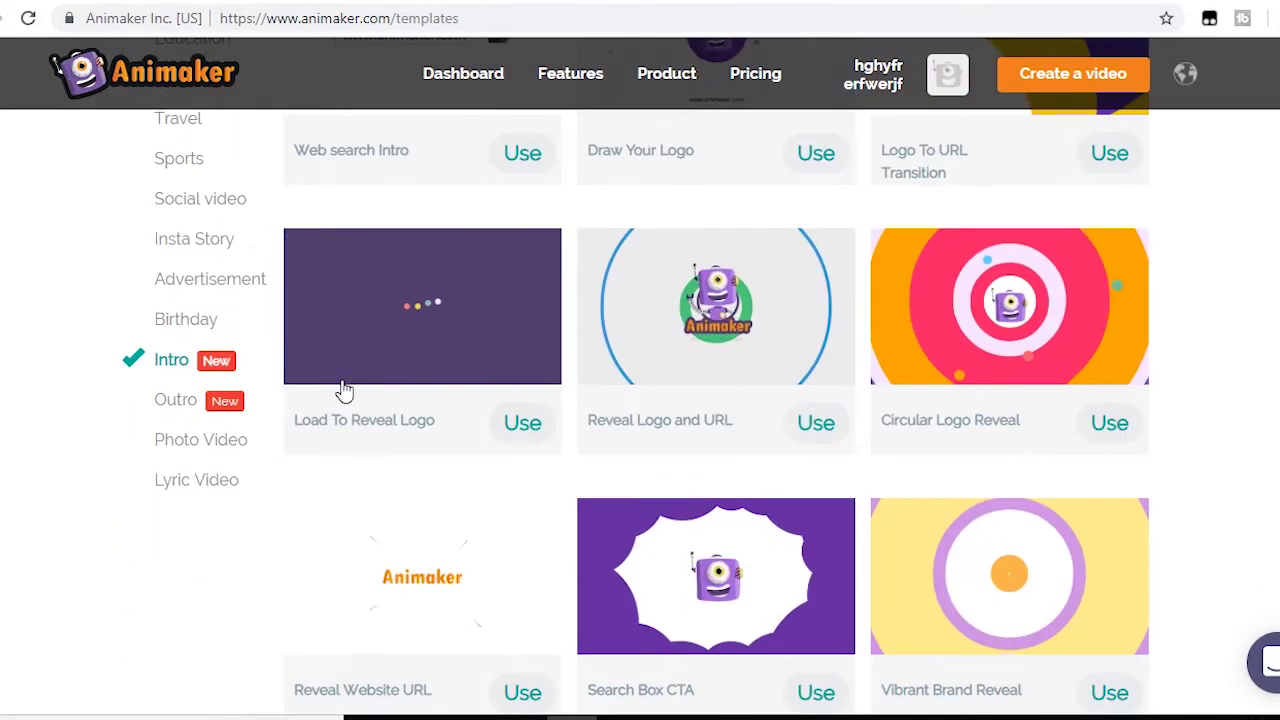
{"action": "scroll", "coordinate": [343, 391], "scroll_direction": "down", "scroll_amount": 2}
{"action": "scroll", "coordinate": [386, 480], "scroll_direction": "down", "scroll_amount": 2}
{"action": "left_click", "coordinate": [386, 480]}
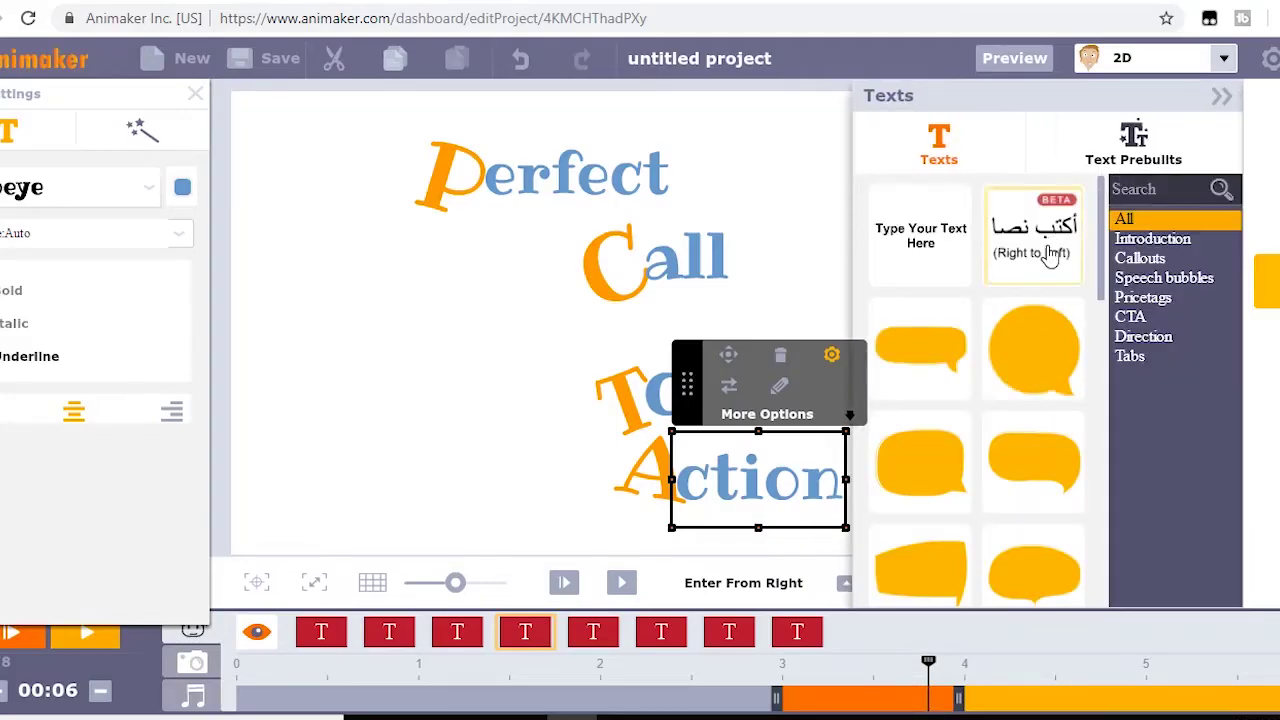
In the editor, show the Callout text styles and the Voice over upload options.
{"action": "left_click", "coordinate": [1160, 278]}
{"action": "left_click", "coordinate": [1140, 258]}
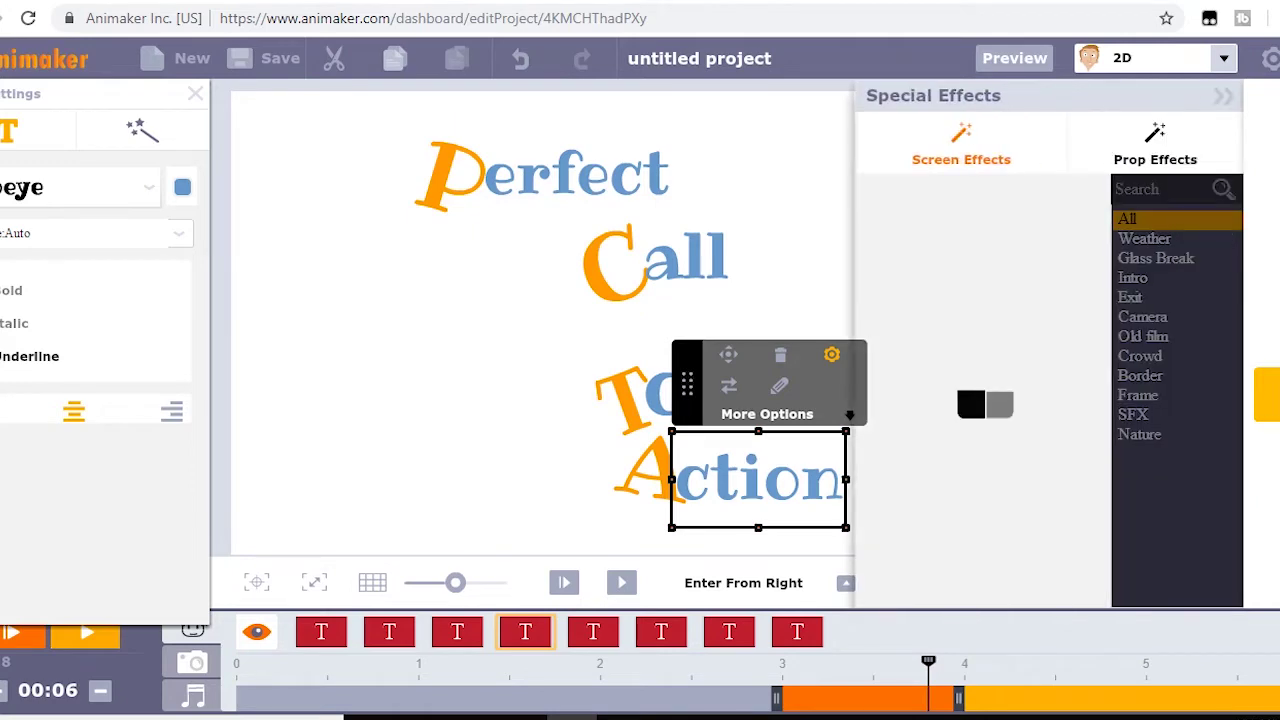
{"action": "left_click", "coordinate": [1172, 145]}
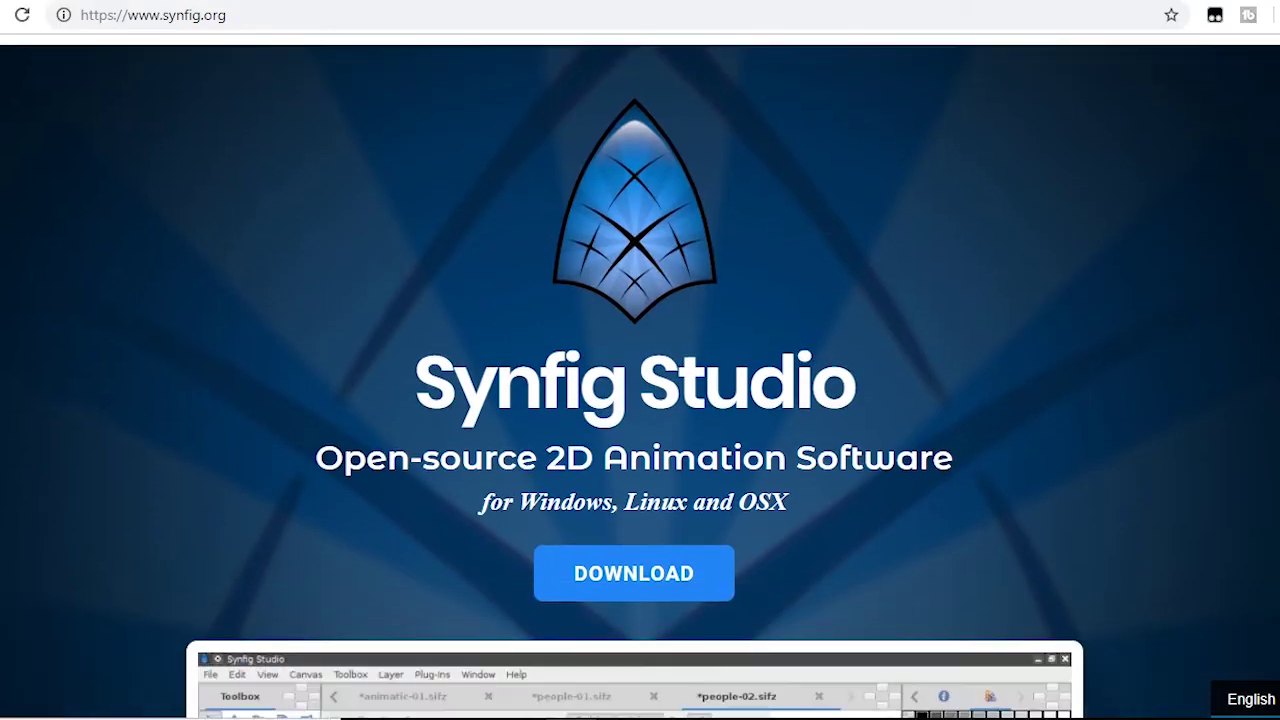
Scroll down the synfig.org homepage about the open-source 2D animation software.
{"action": "scroll", "coordinate": [640, 400], "scroll_direction": "down", "scroll_amount": 4}
{"action": "scroll", "coordinate": [640, 400], "scroll_direction": "down", "scroll_amount": 5}
{"action": "scroll", "coordinate": [640, 400], "scroll_direction": "down", "scroll_amount": 6}
{"action": "scroll", "coordinate": [640, 400], "scroll_direction": "down", "scroll_amount": 2}
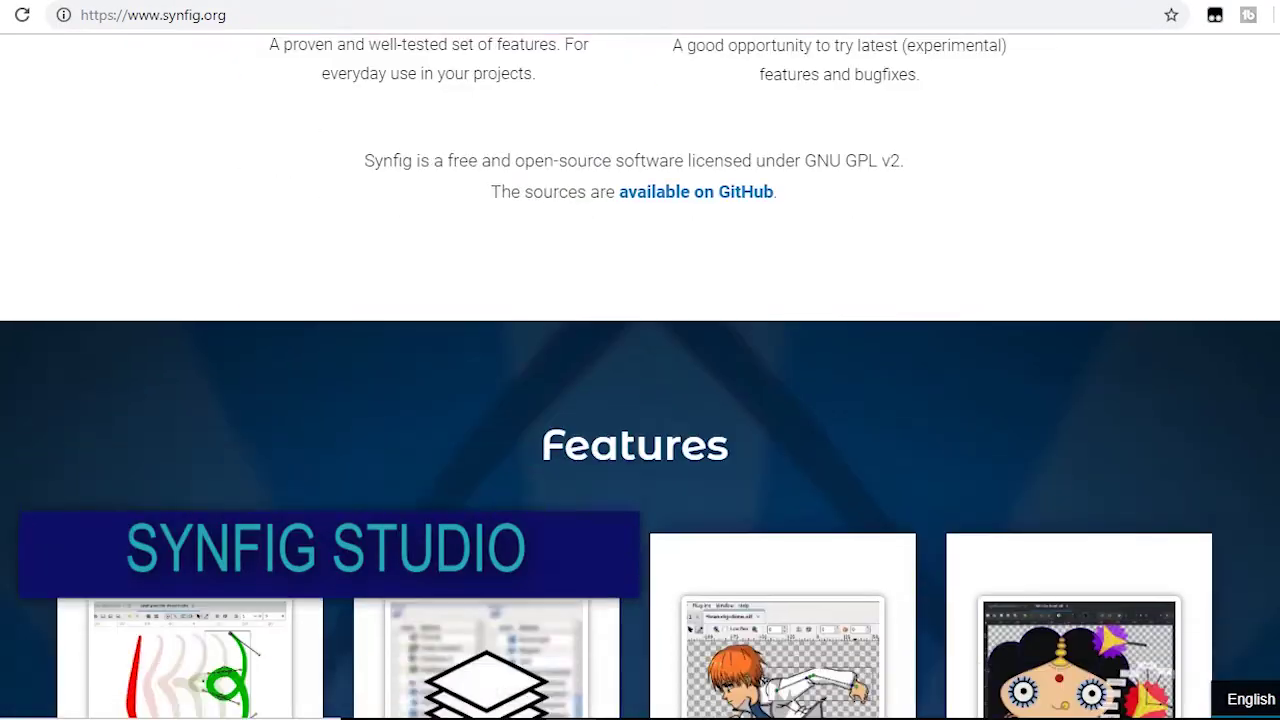
{"action": "scroll", "coordinate": [640, 400], "scroll_direction": "down", "scroll_amount": 6}
{"action": "scroll", "coordinate": [640, 400], "scroll_direction": "down", "scroll_amount": 6}
{"action": "scroll", "coordinate": [640, 400], "scroll_direction": "down", "scroll_amount": 3}
Draw a white circle just left of canvas centre with the Circle tool (Alt+C).
{"action": "scroll", "coordinate": [640, 400], "scroll_direction": "up", "scroll_amount": 2}
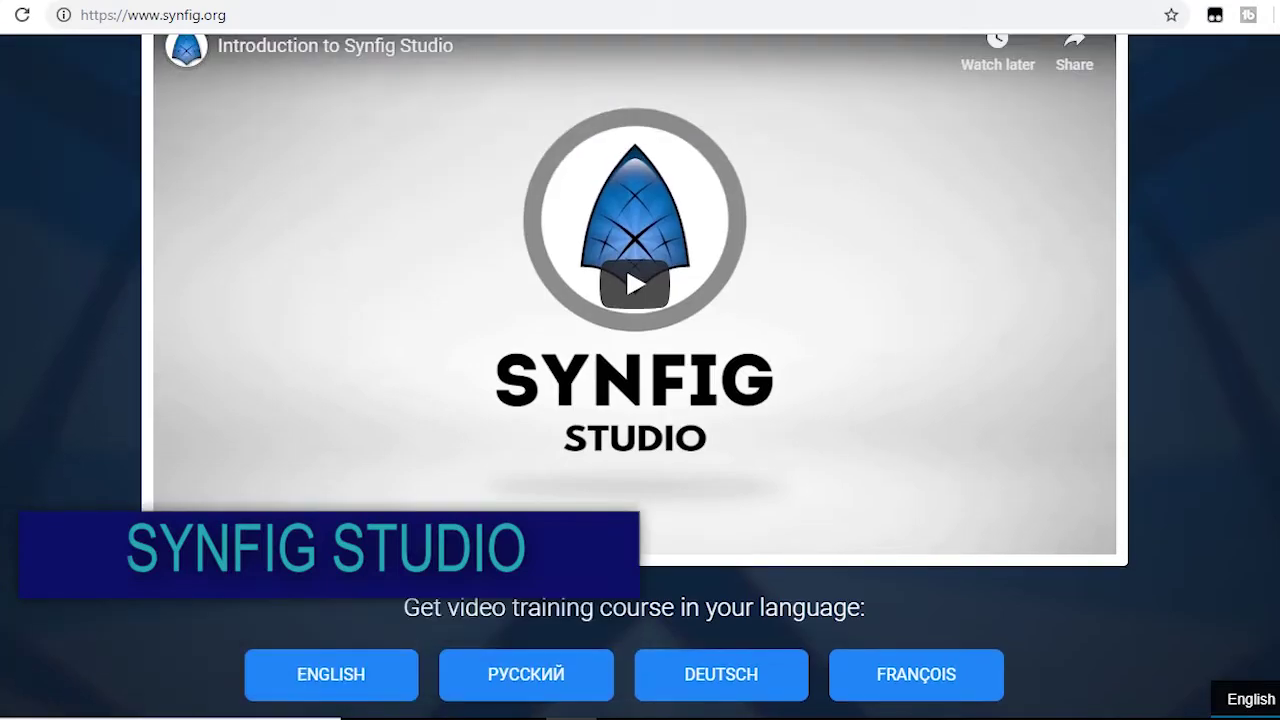
{"action": "scroll", "coordinate": [640, 400], "scroll_direction": "up", "scroll_amount": 1}
{"action": "scroll", "coordinate": [640, 400], "scroll_direction": "up", "scroll_amount": 5}
{"action": "scroll", "coordinate": [640, 400], "scroll_direction": "up", "scroll_amount": 5}
{"action": "scroll", "coordinate": [640, 400], "scroll_direction": "up", "scroll_amount": 5}
{"action": "scroll", "coordinate": [640, 400], "scroll_direction": "up", "scroll_amount": 6}
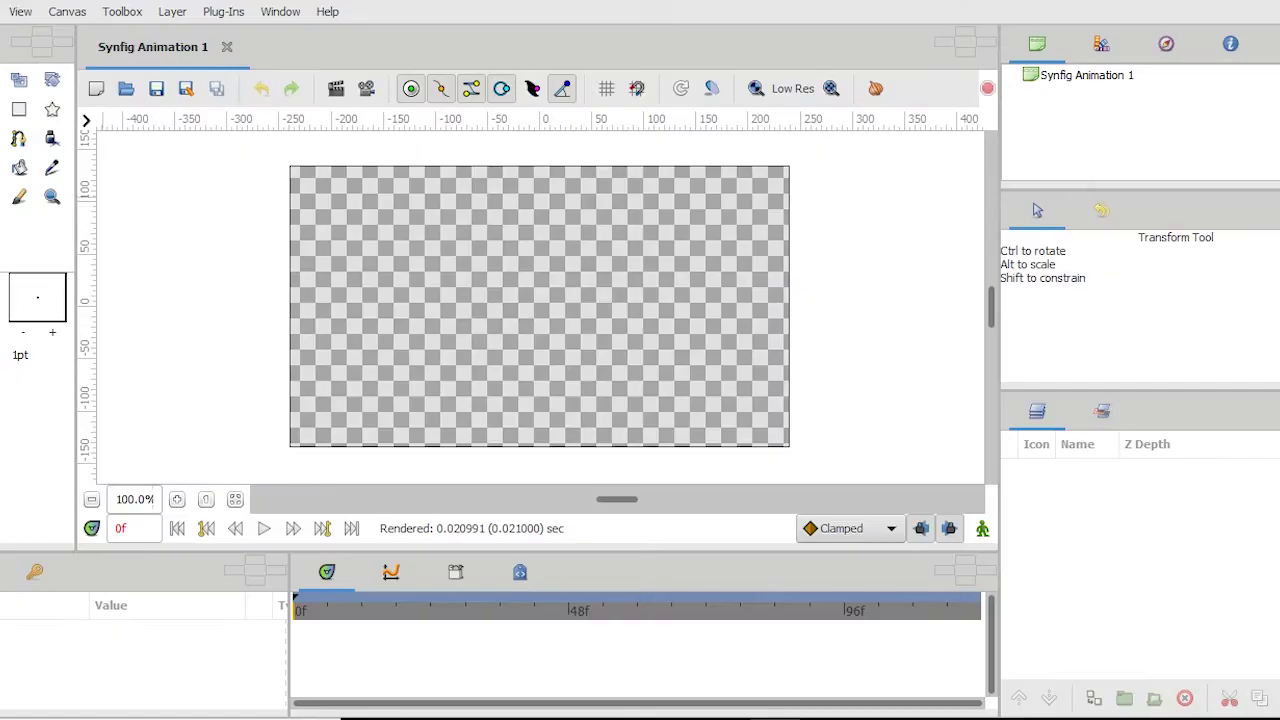
{"action": "key", "text": "alt+c"}
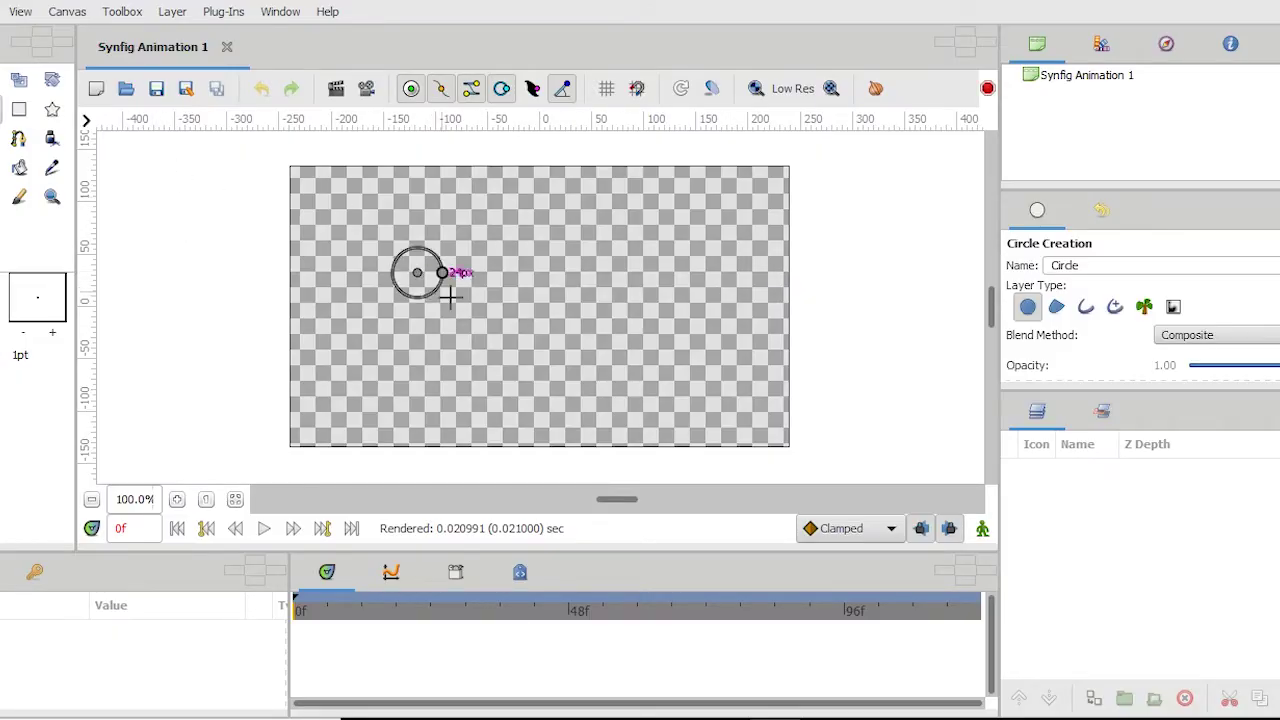
{"action": "left_click_drag", "start_coordinate": [450, 296], "coordinate": [465, 315]}
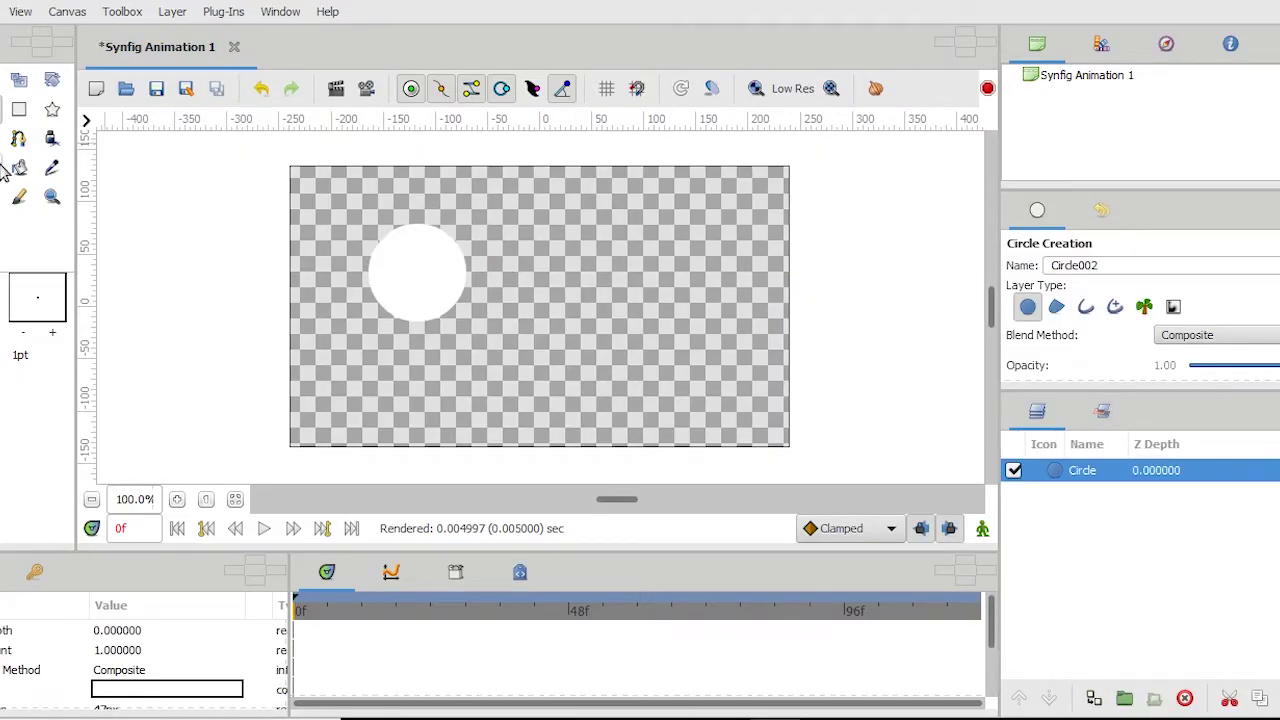
Make the circle red using the HSV tab of the Colors dialog.
{"action": "double_click", "coordinate": [183, 692]}
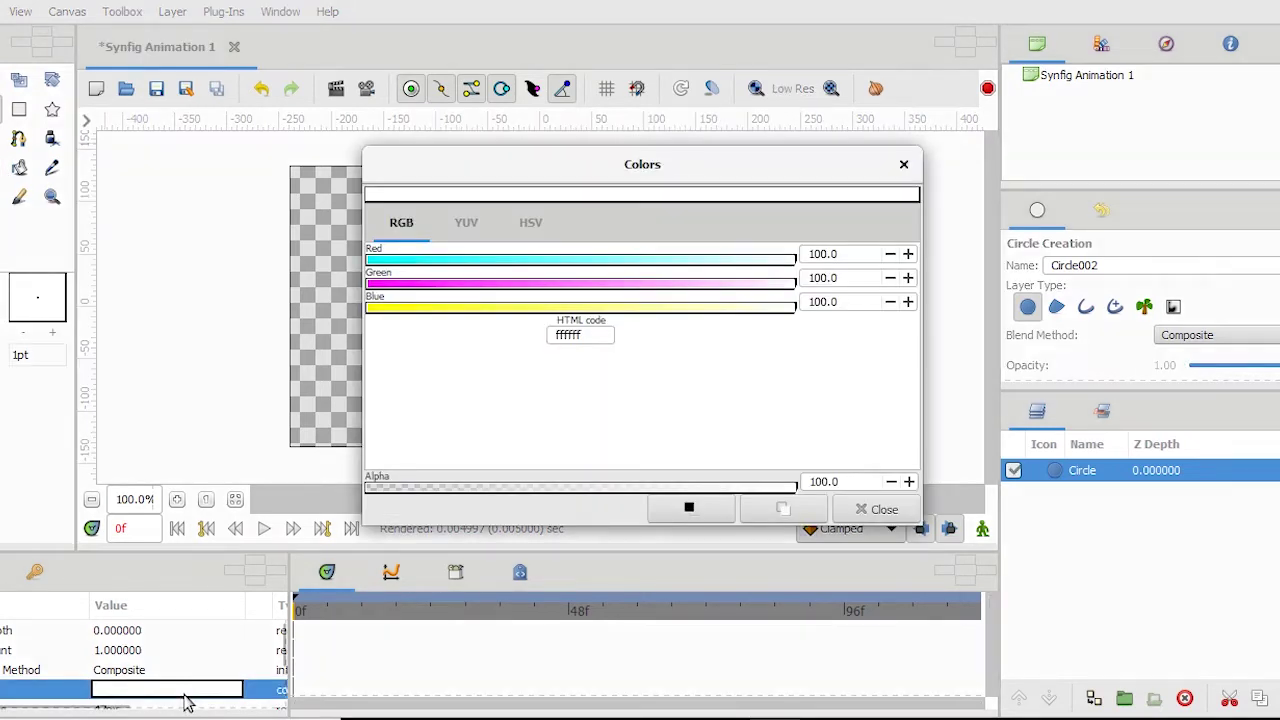
{"action": "left_click", "coordinate": [530, 222]}
{"action": "left_click", "coordinate": [505, 337]}
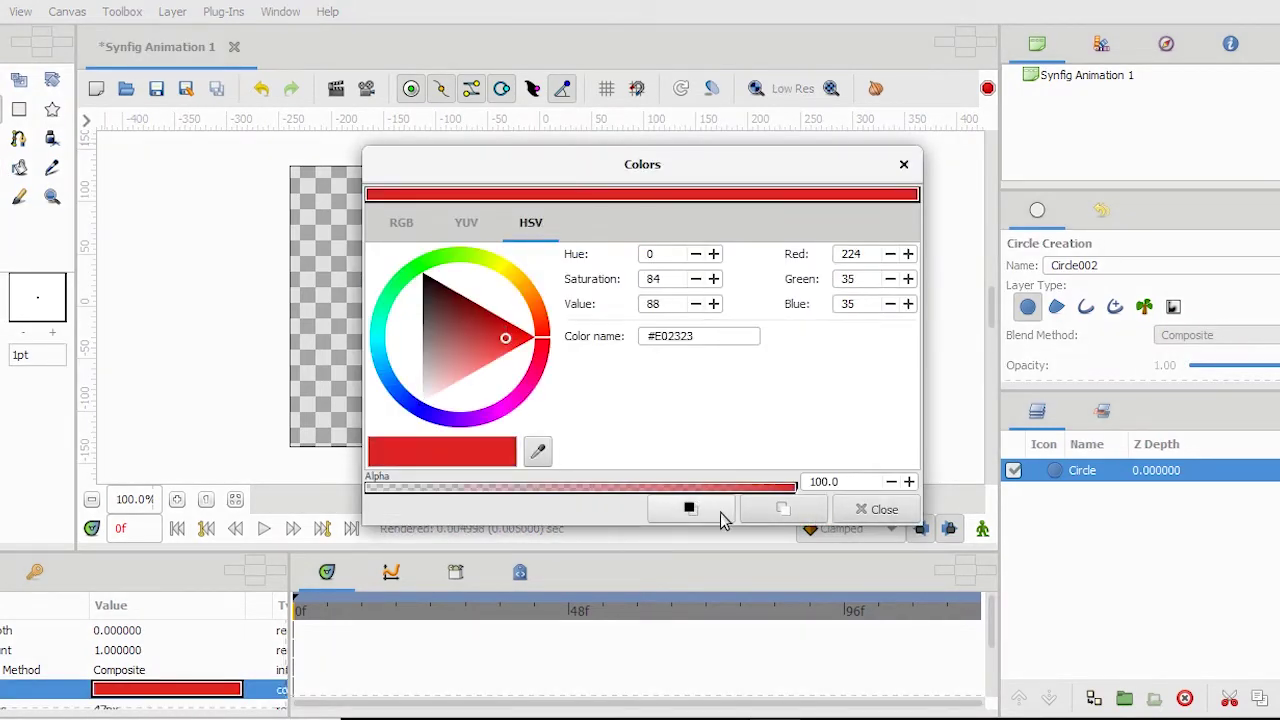
{"action": "left_click", "coordinate": [872, 509]}
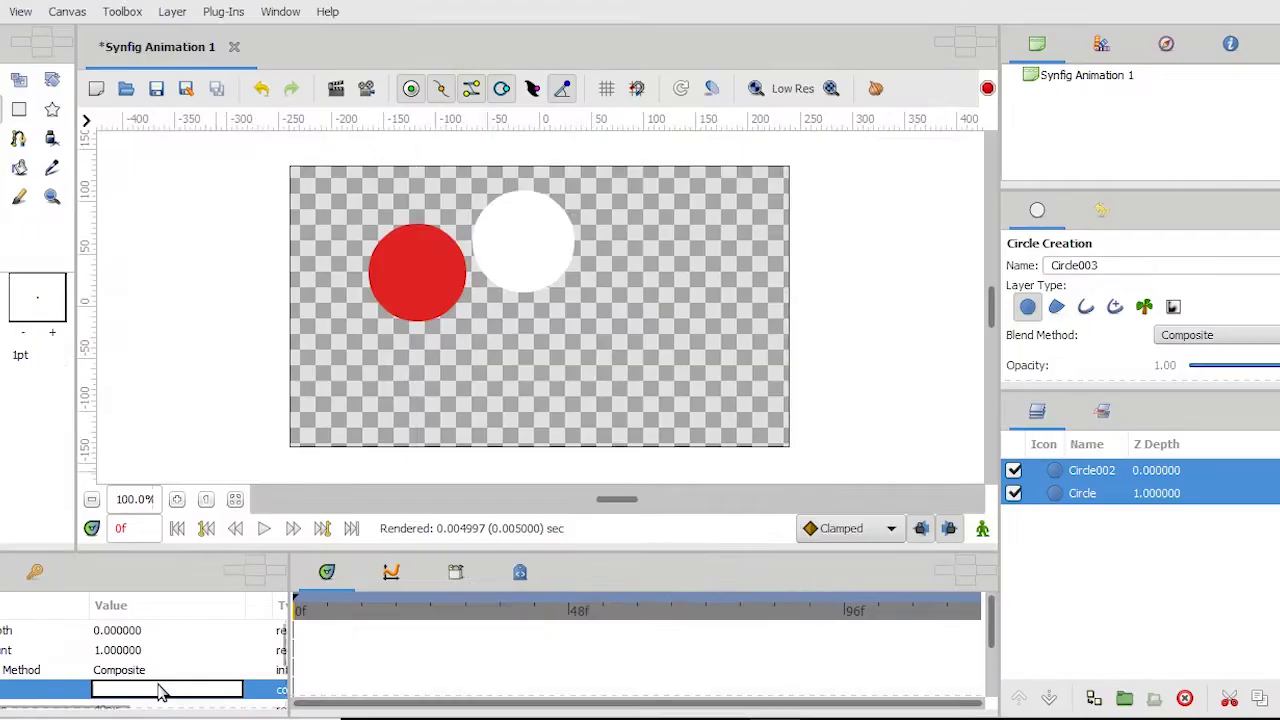
Recolour both circles green.
{"action": "double_click", "coordinate": [163, 688]}
{"action": "left_click", "coordinate": [471, 357]}
{"action": "left_click", "coordinate": [871, 509]}
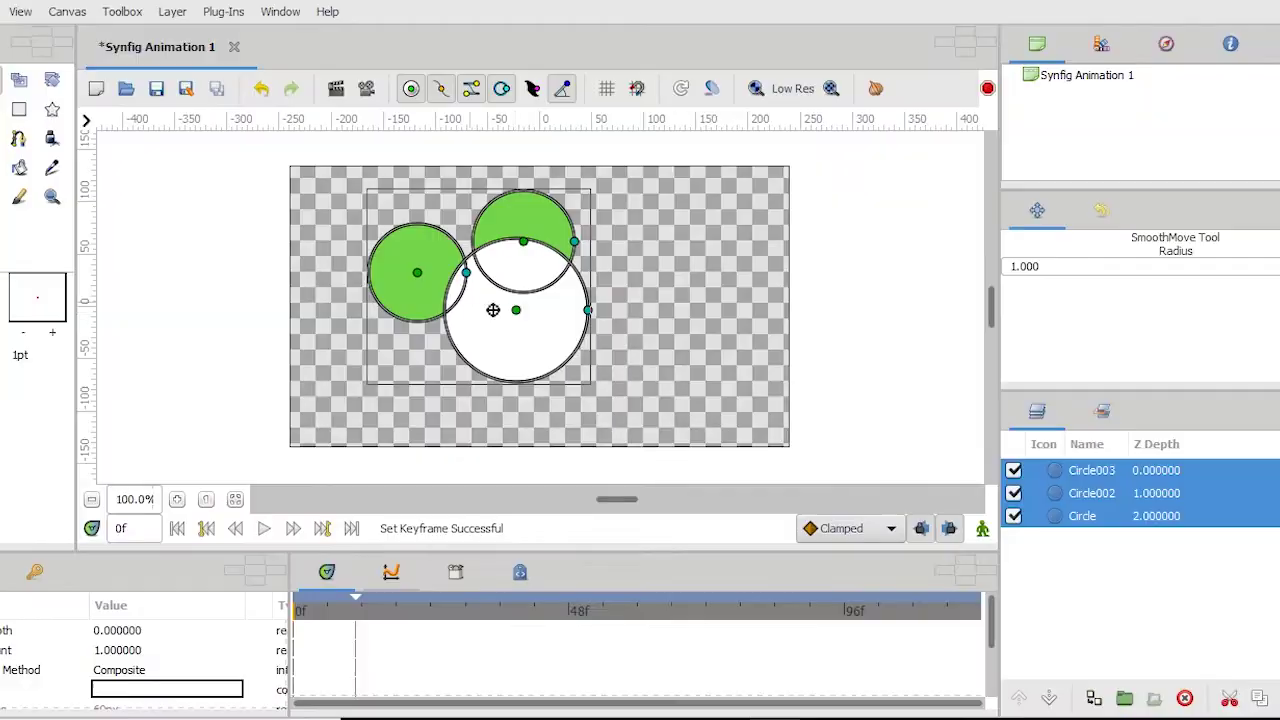
Move the two green circles and the white circle apart, then paint a red brush scribble.
{"action": "left_click_drag", "start_coordinate": [517, 305], "coordinate": [682, 316]}
{"action": "left_click_drag", "start_coordinate": [523, 255], "coordinate": [549, 351]}
{"action": "left_click_drag", "start_coordinate": [417, 271], "coordinate": [460, 245]}
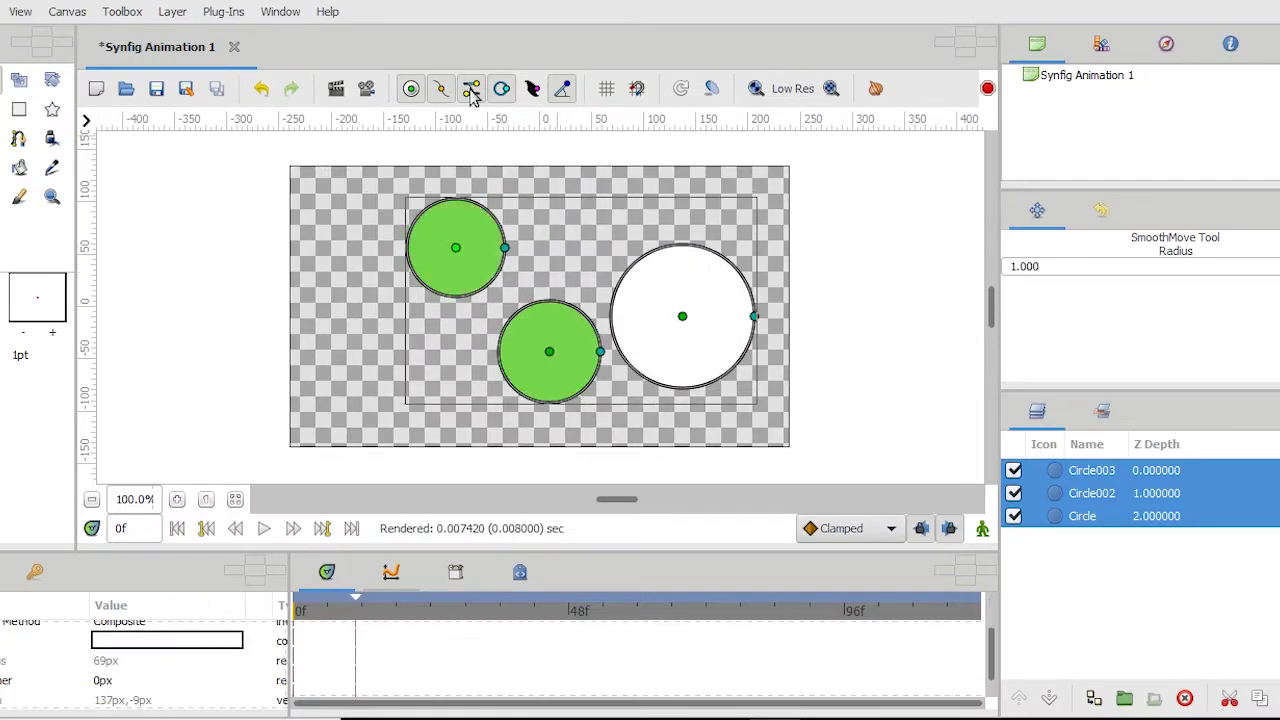
{"action": "left_click", "coordinate": [280, 11]}
{"action": "left_click", "coordinate": [150, 563]}
{"action": "left_click_drag", "start_coordinate": [362, 330], "coordinate": [383, 345]}
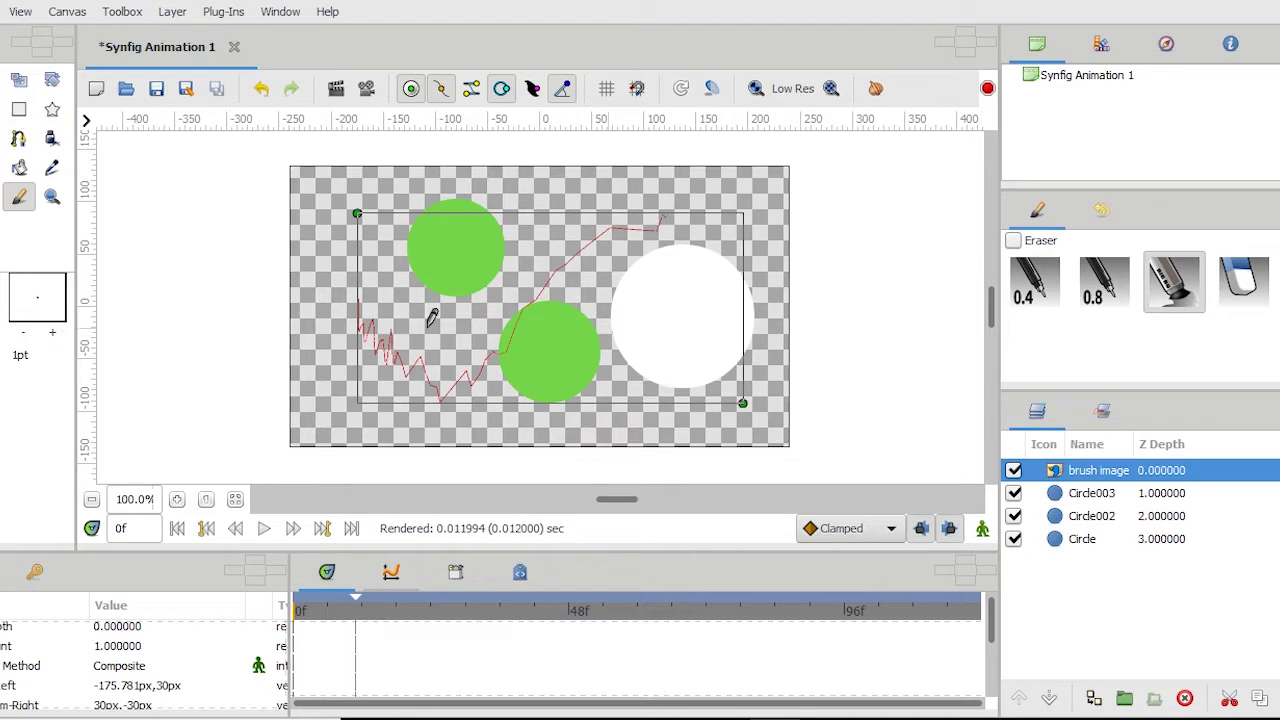
Enlarge the upper-left green circle with the Scale tool (Alt+S).
{"action": "left_click", "coordinate": [1090, 493]}
{"action": "left_click", "coordinate": [1082, 539]}
{"action": "key", "text": "alt+s"}
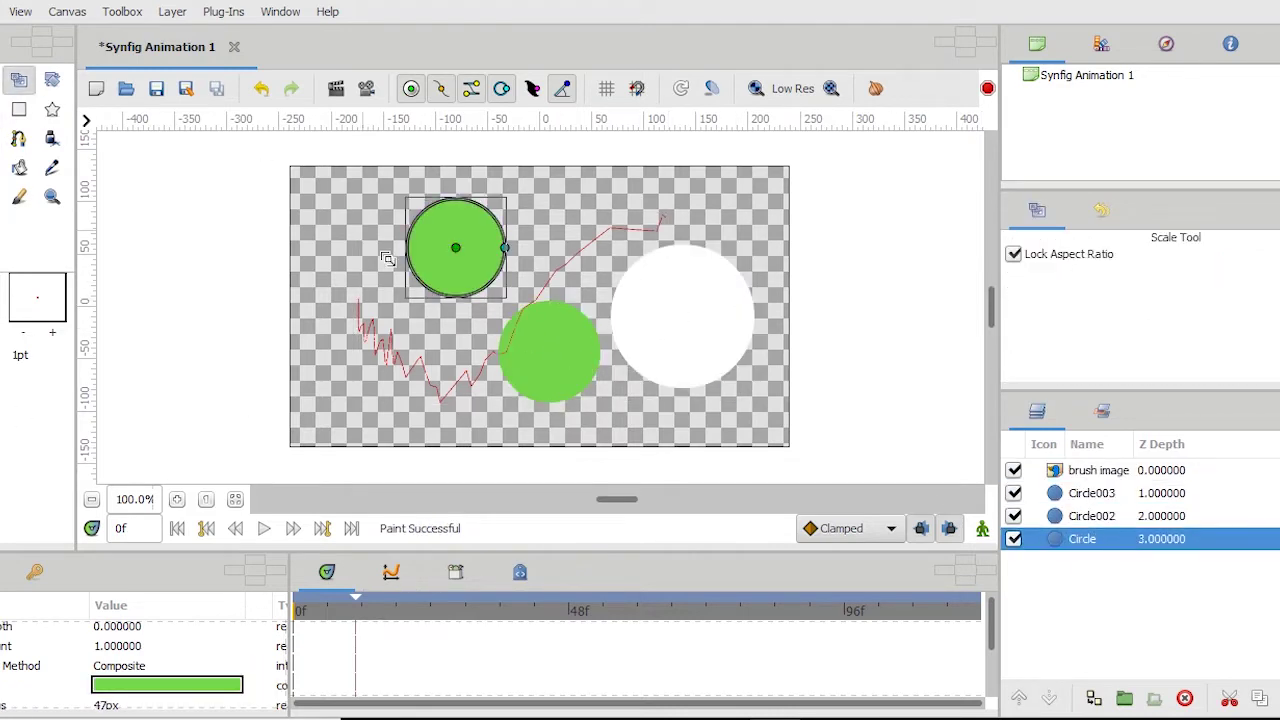
{"action": "left_click_drag", "start_coordinate": [257, 166], "coordinate": [559, 368]}
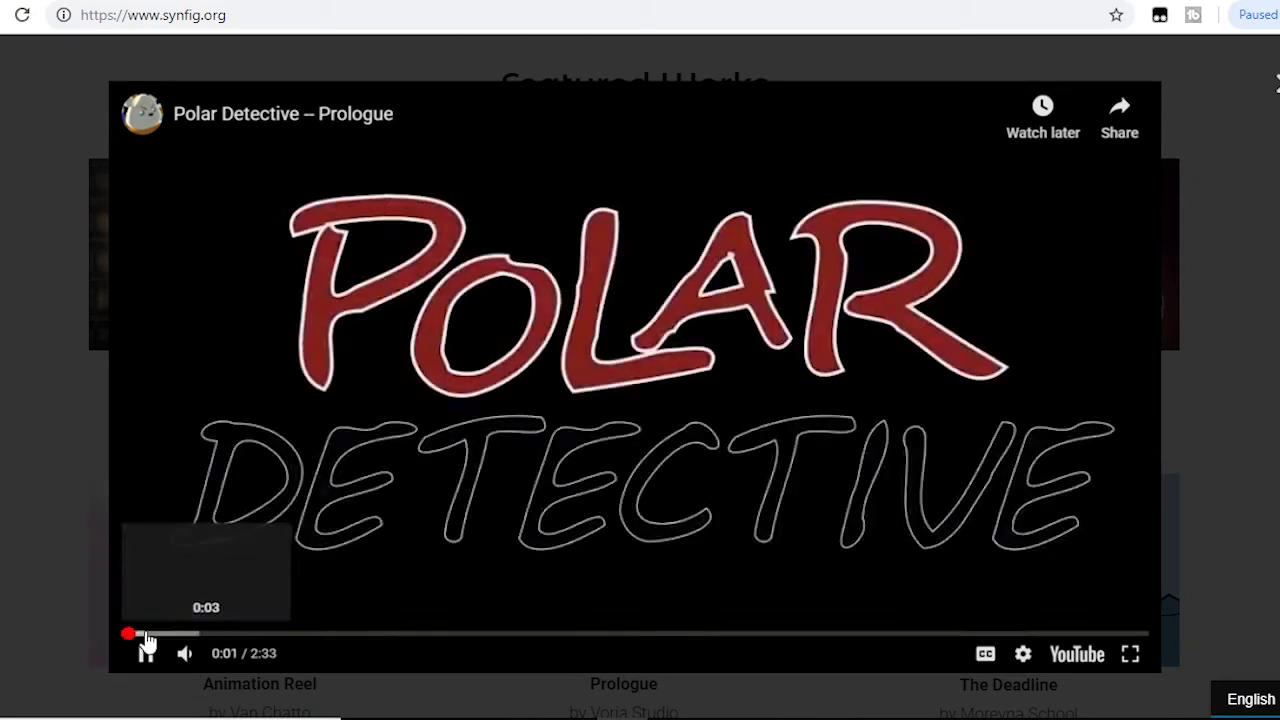
Skip through the Polar Detective showcase, then launch the extracted Pencil2D.
{"action": "left_click", "coordinate": [219, 637]}
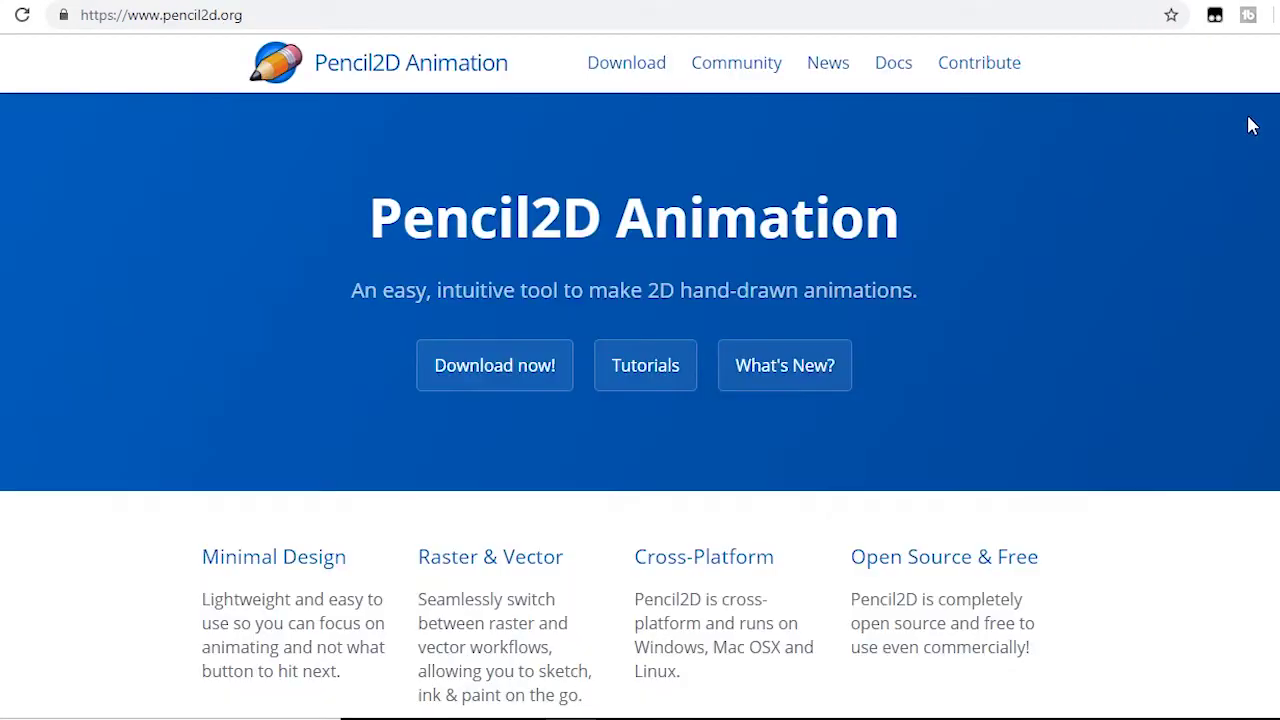
{"action": "scroll", "coordinate": [1210, 427], "scroll_direction": "down", "scroll_amount": 4}
{"action": "scroll", "coordinate": [1210, 427], "scroll_direction": "down", "scroll_amount": 6}
{"action": "scroll", "coordinate": [1210, 427], "scroll_direction": "up", "scroll_amount": 3}
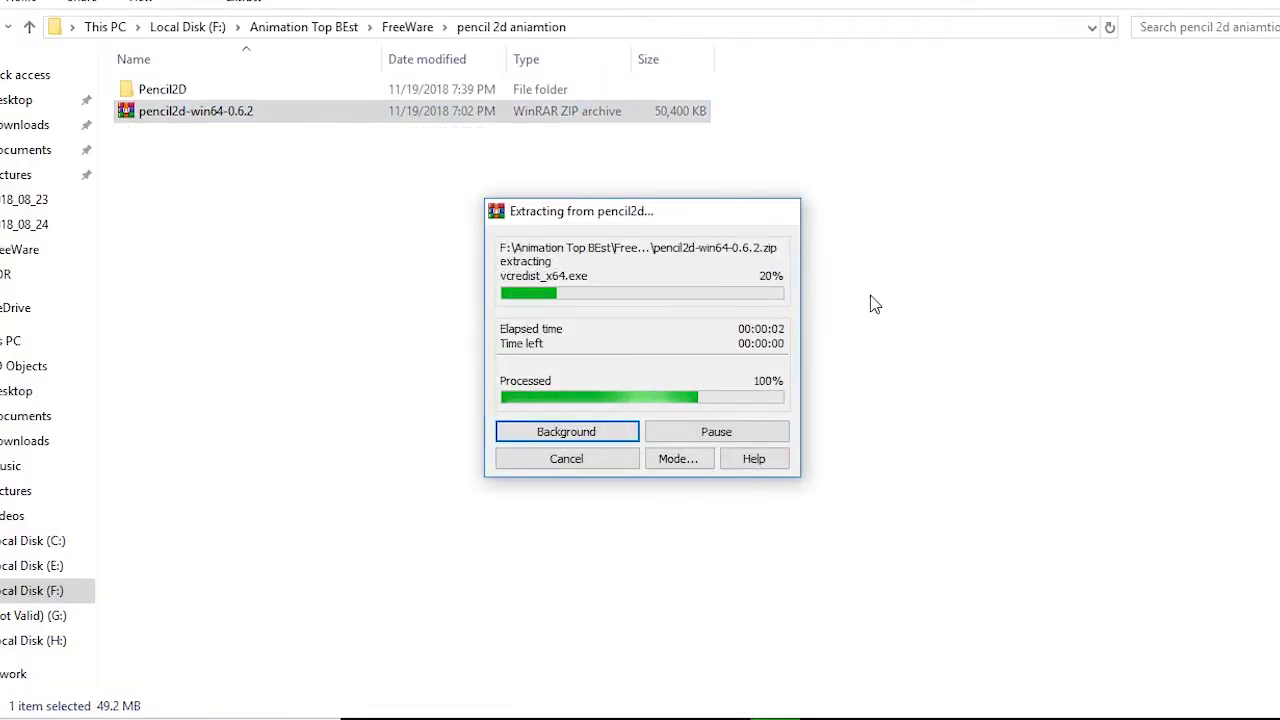
{"action": "double_click", "coordinate": [175, 373]}
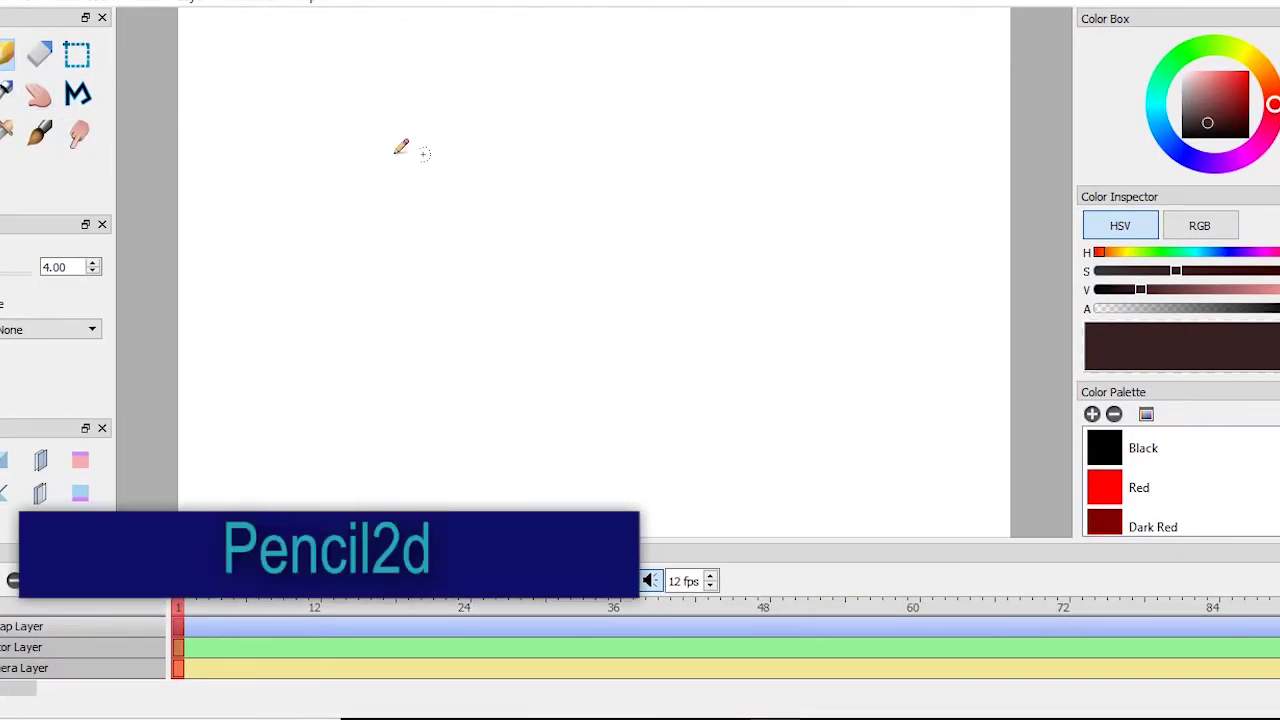
Pencil a head outline and a stroke beneath the face, then switch the colour to green.
{"action": "left_click_drag", "start_coordinate": [437, 177], "coordinate": [428, 146]}
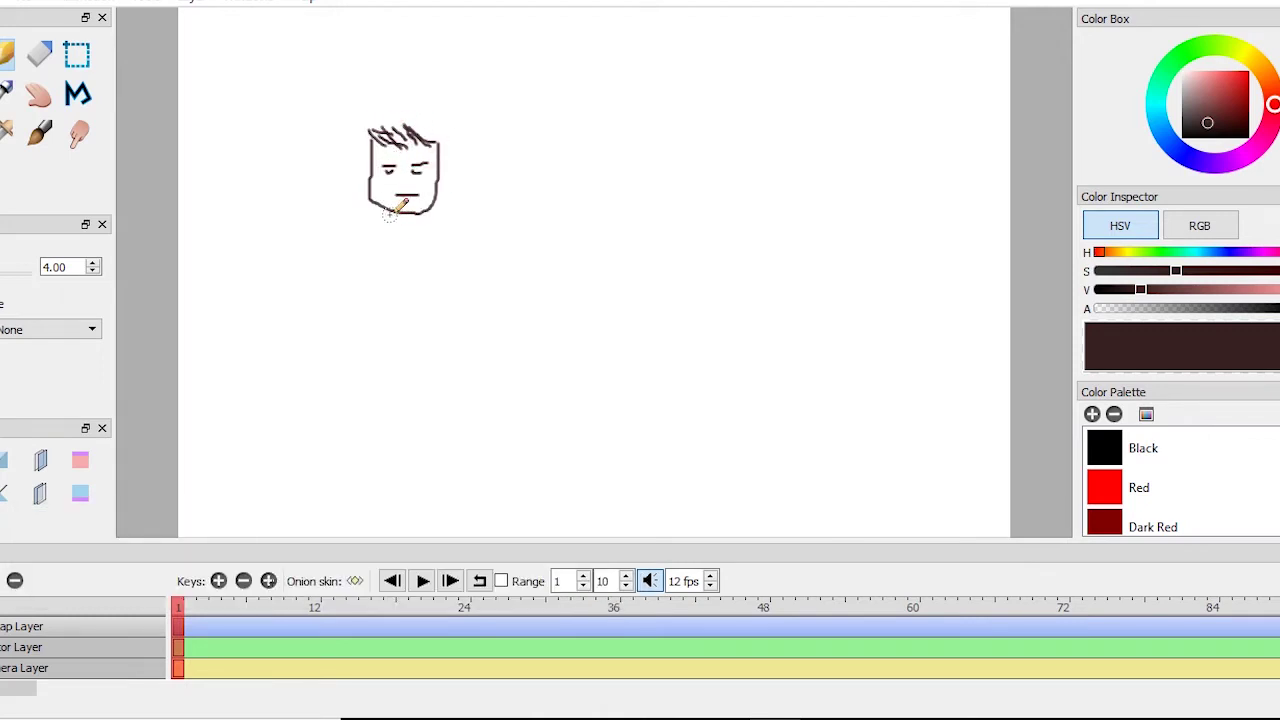
{"action": "left_click_drag", "start_coordinate": [379, 232], "coordinate": [408, 240]}
{"action": "left_click", "coordinate": [740, 386]}
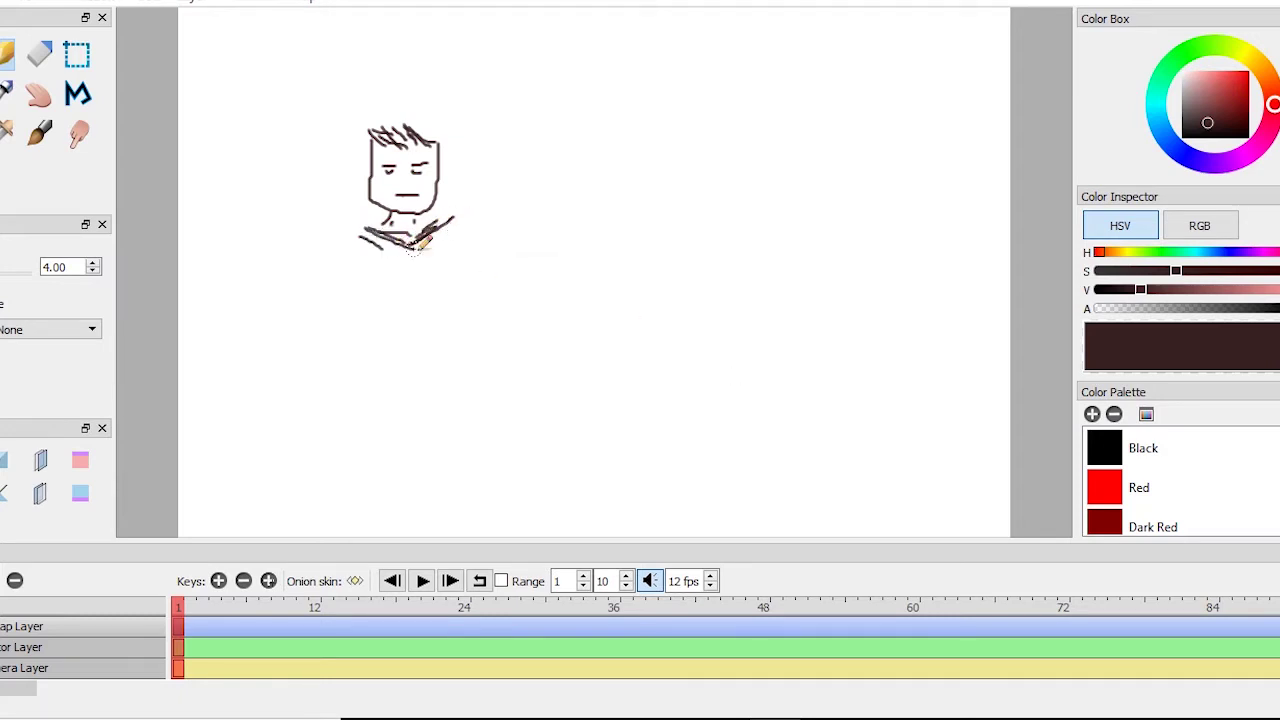
{"action": "left_click", "coordinate": [1196, 48]}
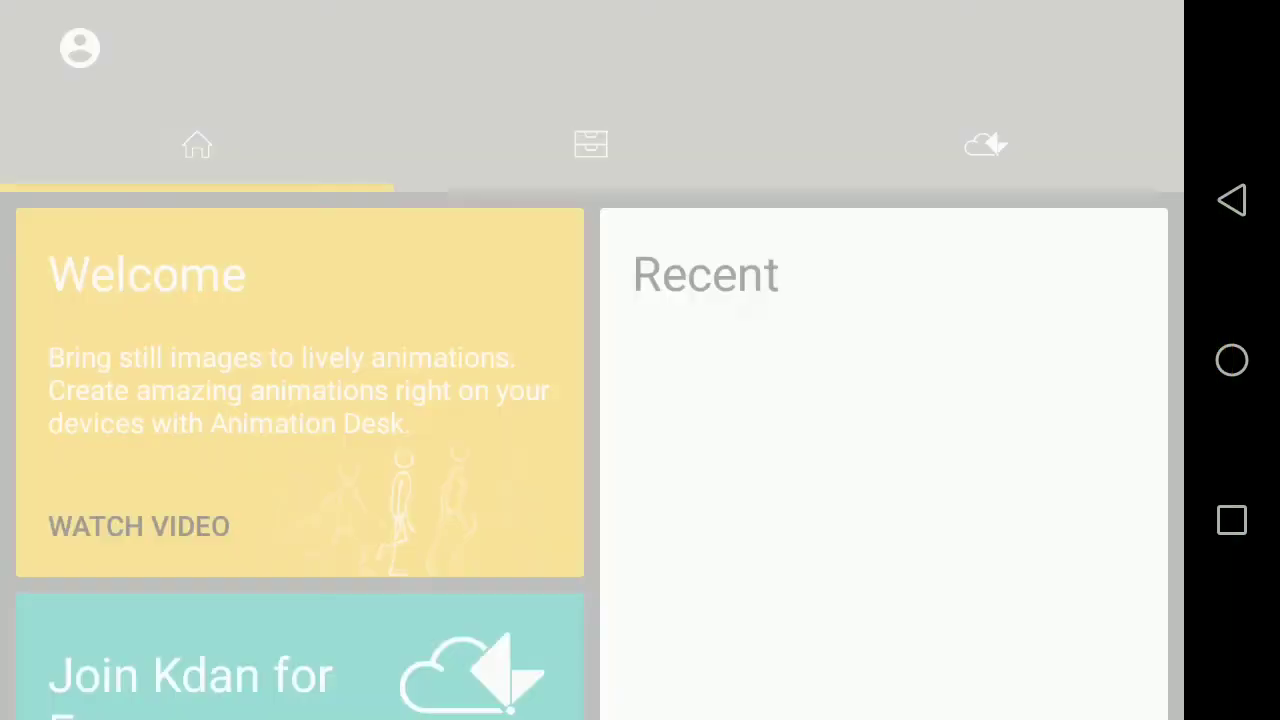
Show Animation Desk's saved projects grid and start a new animation project.
{"action": "scroll", "coordinate": [592, 456], "scroll_direction": "down", "scroll_amount": 5}
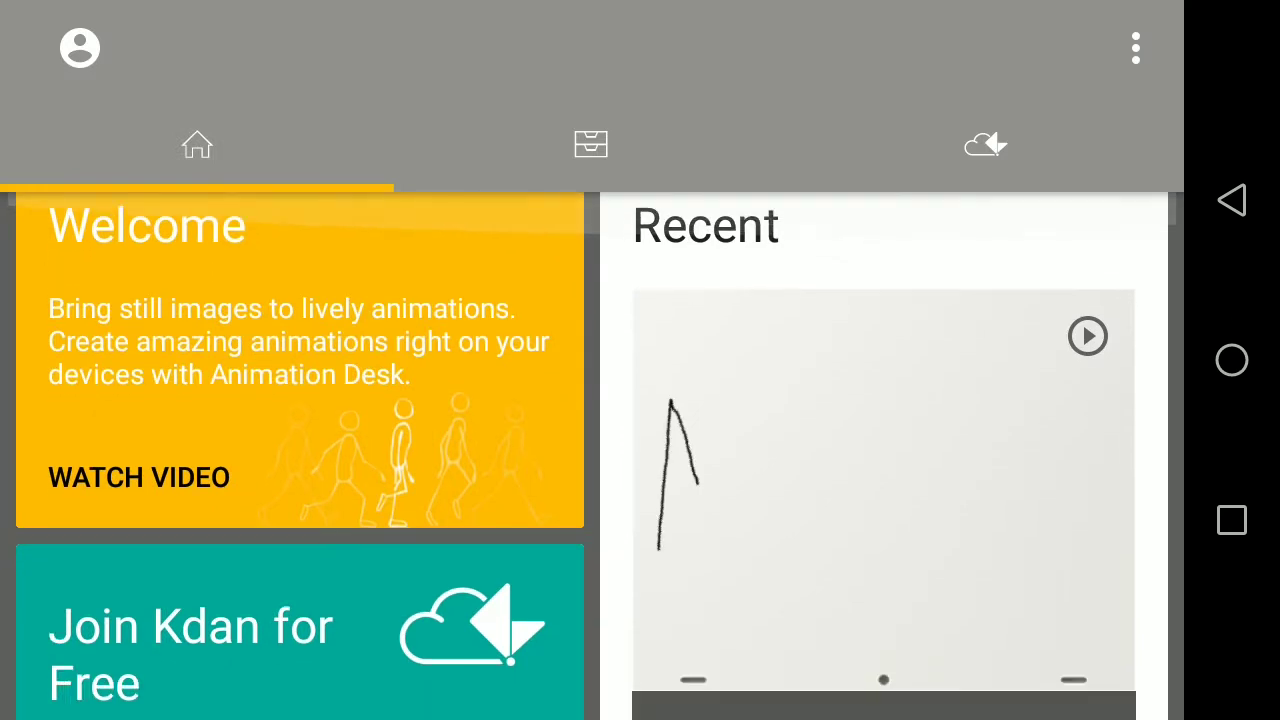
{"action": "scroll", "coordinate": [592, 456], "scroll_direction": "down", "scroll_amount": 5}
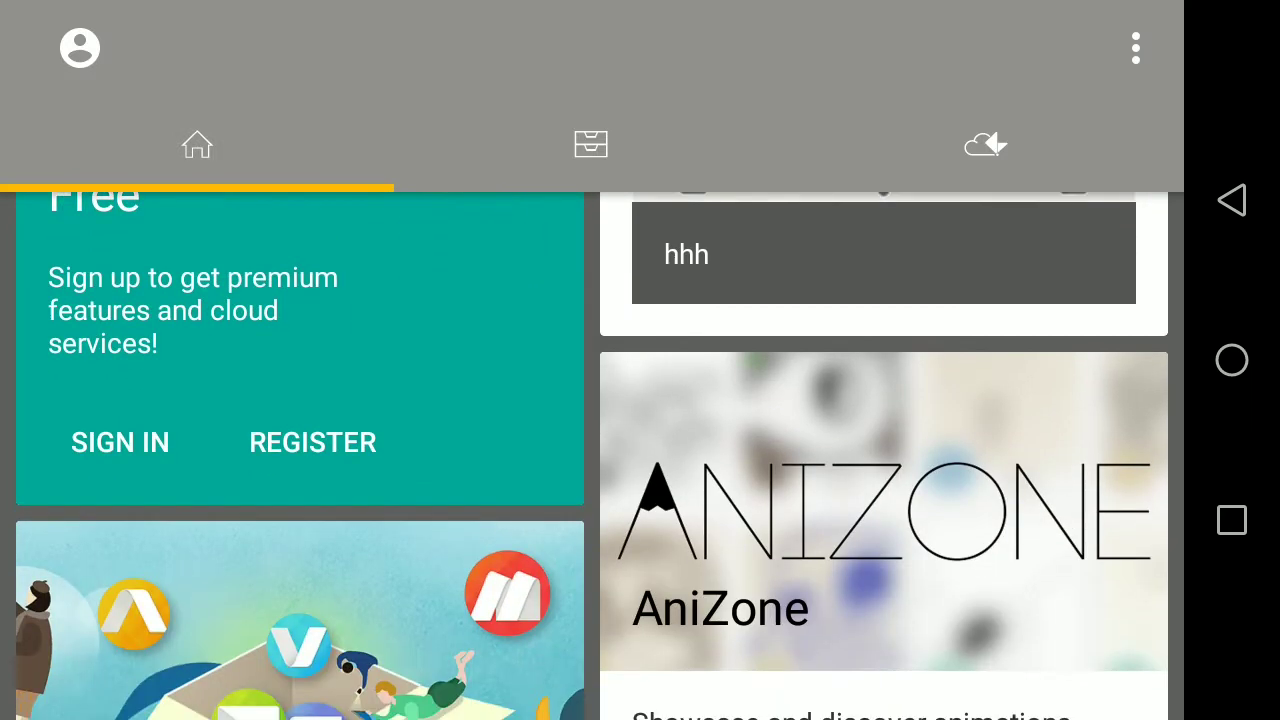
{"action": "scroll", "coordinate": [592, 456], "scroll_direction": "up", "scroll_amount": 10}
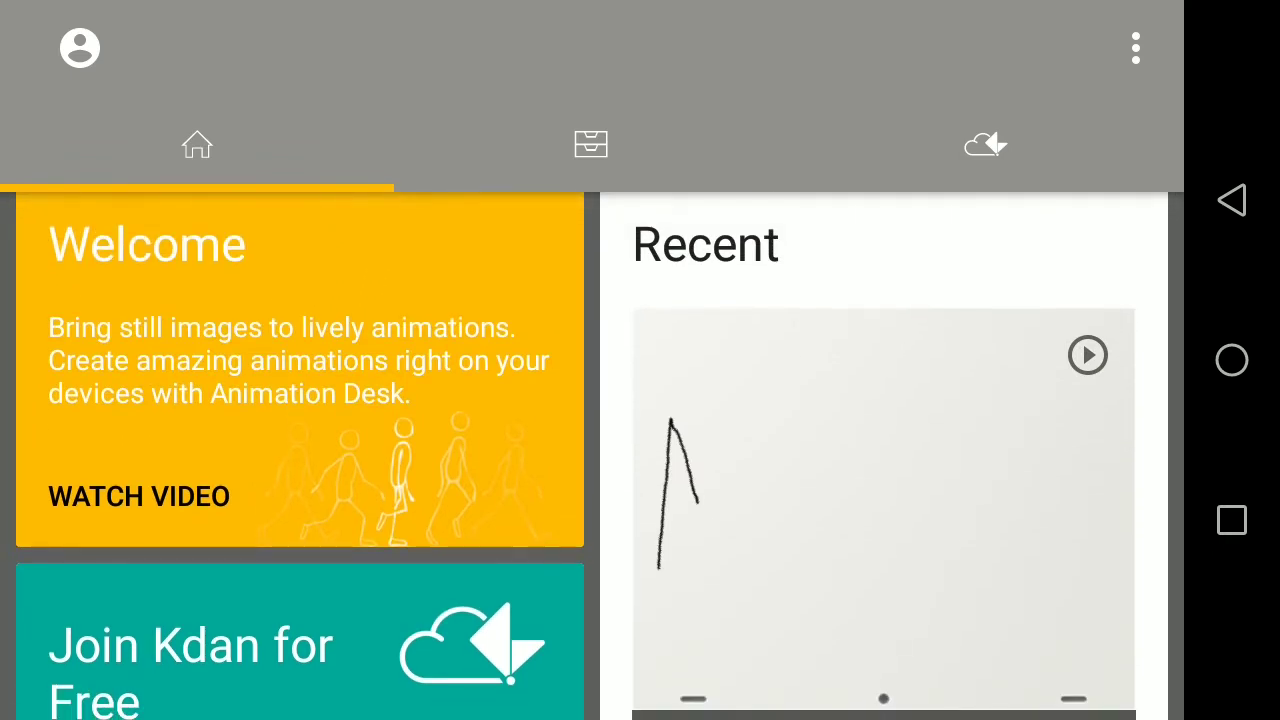
{"action": "left_click", "coordinate": [590, 144]}
{"action": "left_click", "coordinate": [1096, 632]}
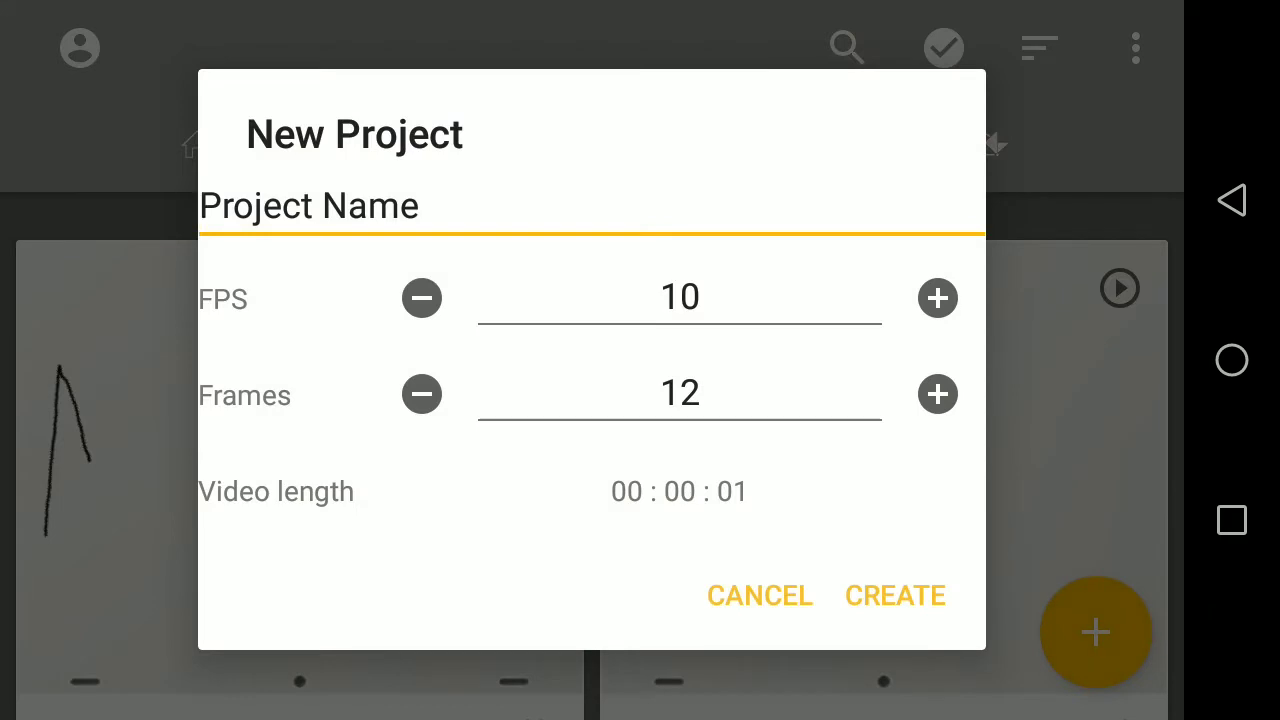
Create a new Animation Desk project with the frame rate lowered to 4 FPS.
{"action": "left_click", "coordinate": [421, 298]}
{"action": "left_click", "coordinate": [421, 298]}
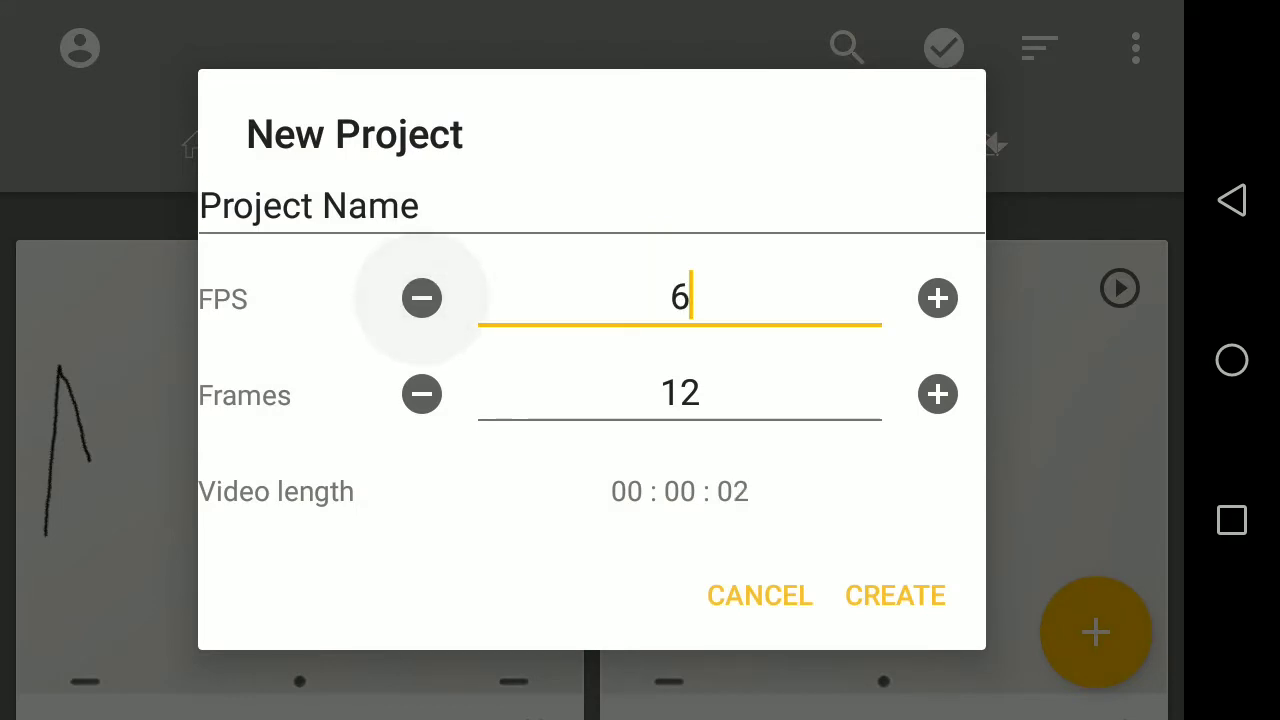
{"action": "left_click", "coordinate": [421, 298]}
{"action": "left_click", "coordinate": [895, 595]}
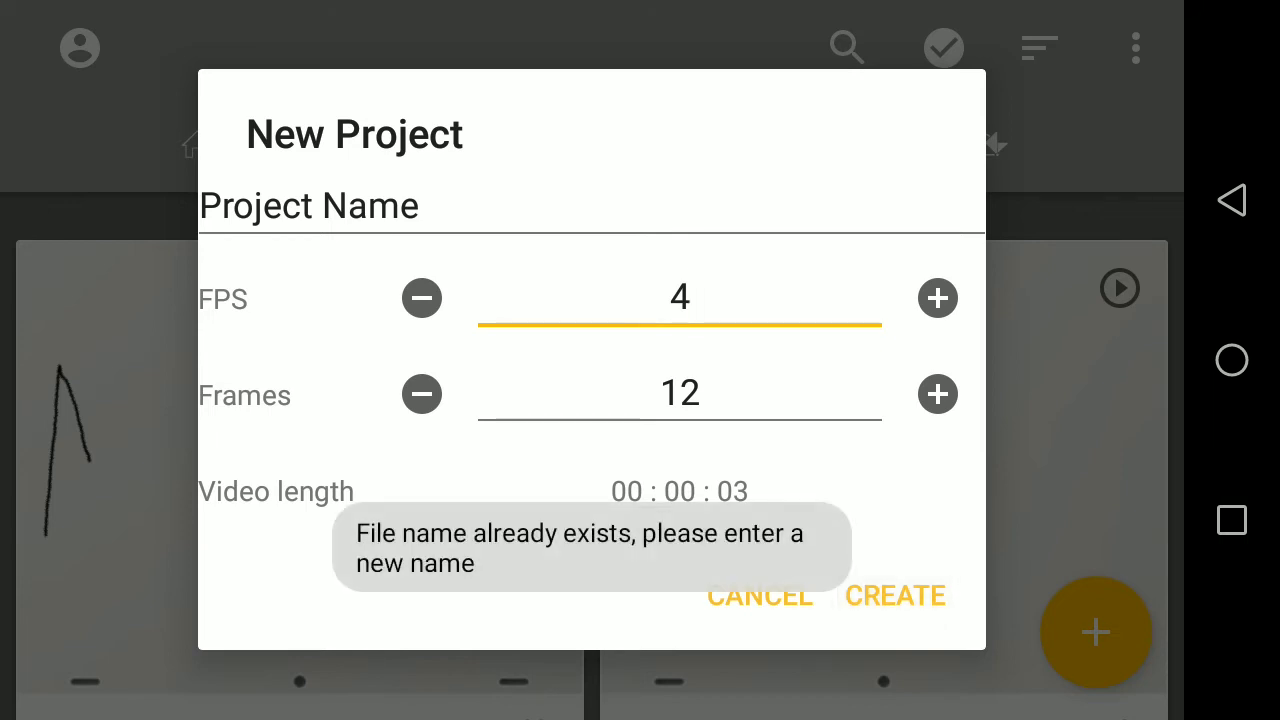
Erase the default project name and swipe-type a new one.
{"action": "left_click", "coordinate": [430, 206]}
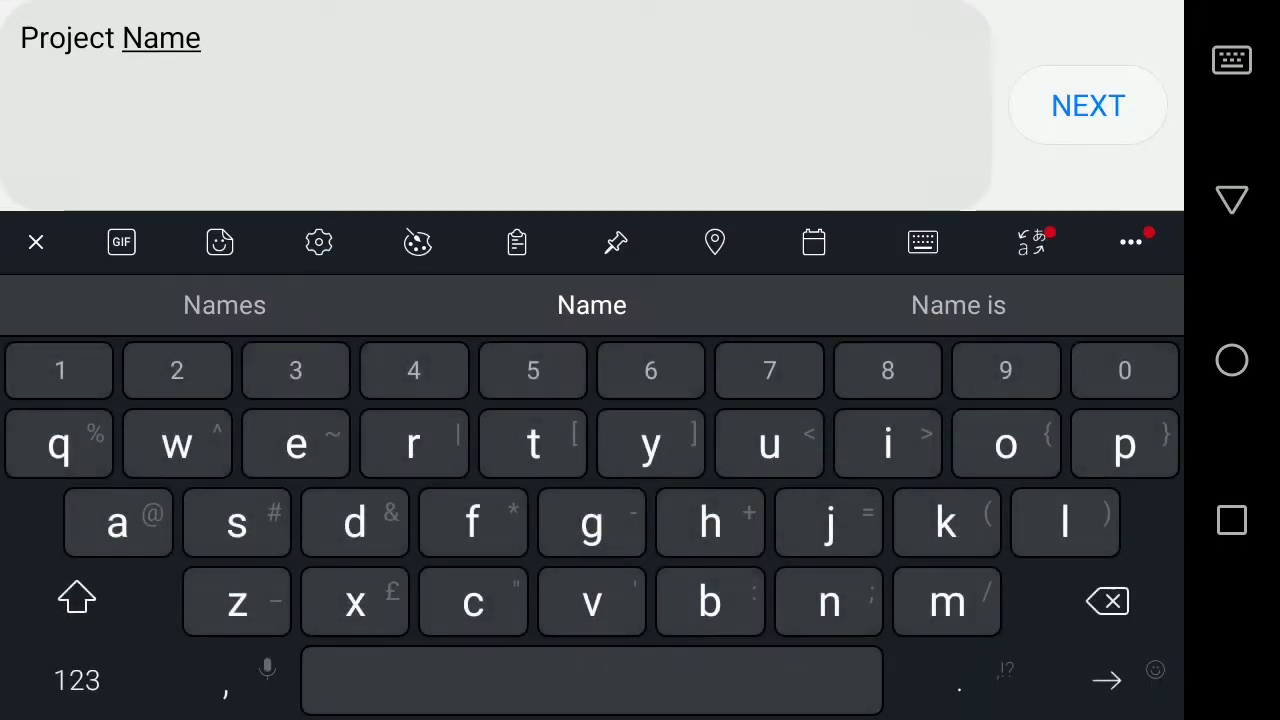
{"action": "left_click", "coordinate": [1107, 601]}
{"action": "left_click_drag", "start_coordinate": [520, 487], "coordinate": [605, 433]}
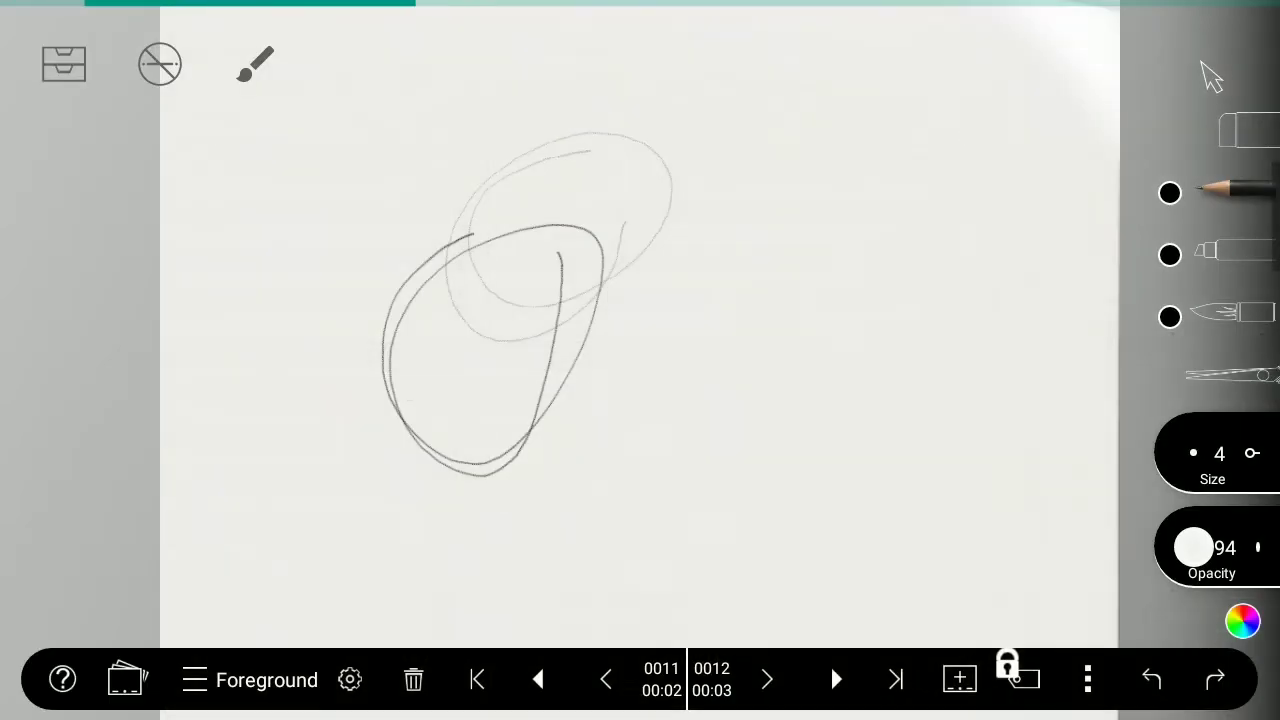
Enlarge the stroke size and paint thick brush strokes, including a black line along the bottom.
{"action": "left_click_drag", "start_coordinate": [1212, 453], "coordinate": [1240, 453]}
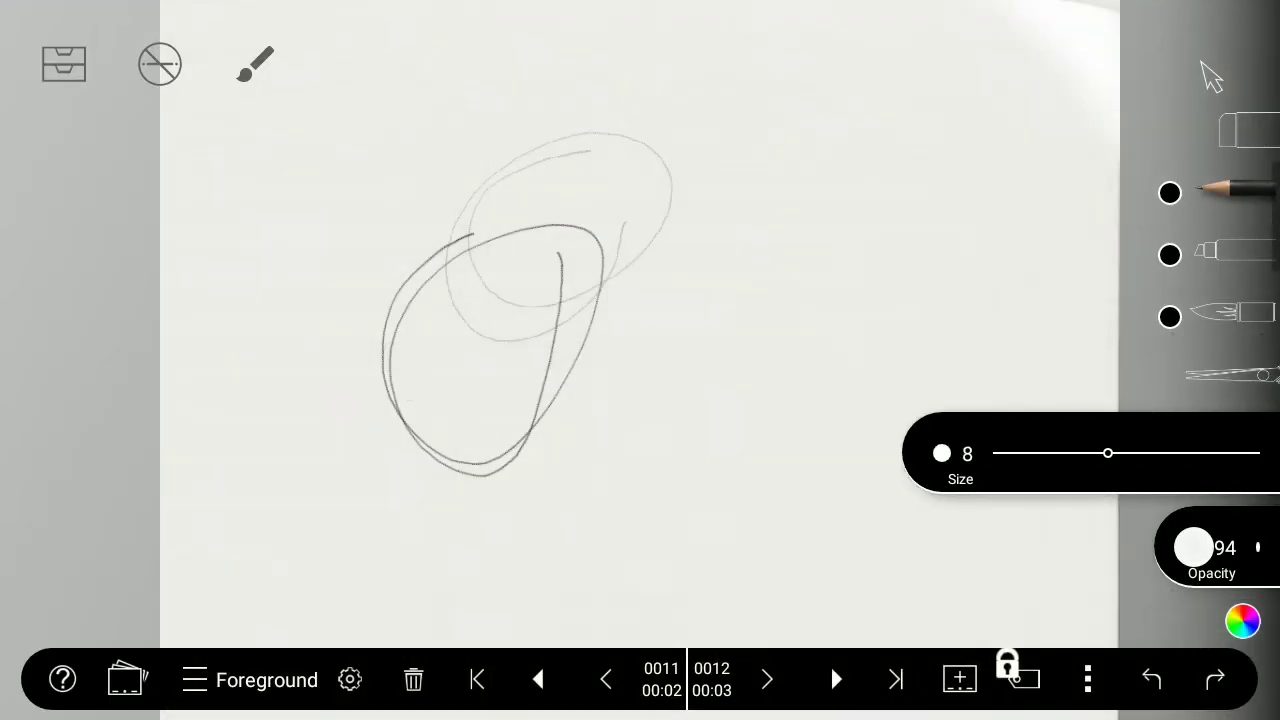
{"action": "left_click", "coordinate": [1235, 314]}
{"action": "mouse_move", "coordinate": [665, 300]}
{"action": "left_mouse_down"}
{"action": "mouse_move", "coordinate": [745, 458]}
{"action": "mouse_move", "coordinate": [822, 400]}
{"action": "mouse_move", "coordinate": [930, 215]}
{"action": "mouse_move", "coordinate": [985, 565]}
{"action": "left_mouse_up"}
{"action": "left_click_drag", "start_coordinate": [410, 490], "coordinate": [840, 510]}
Switch the brush colour to a reddish shade and paint red strokes on the frame.
{"action": "left_click", "coordinate": [1243, 621]}
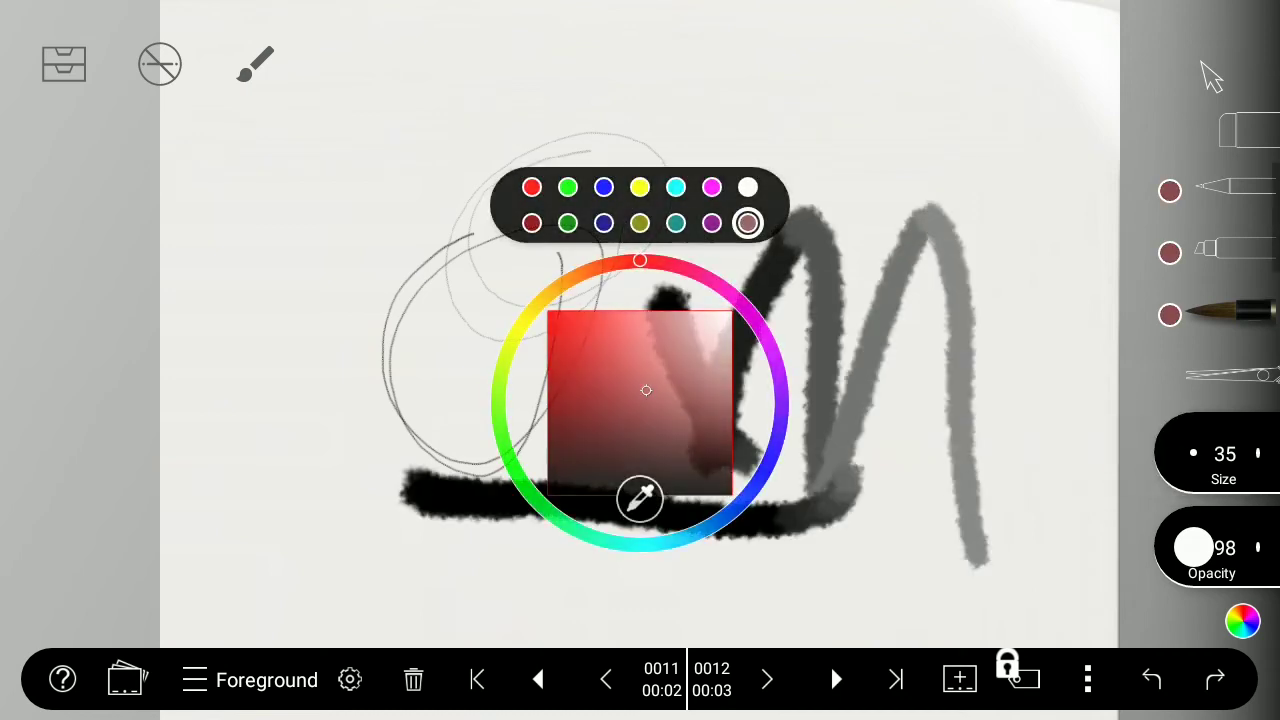
{"action": "left_click_drag", "start_coordinate": [755, 80], "coordinate": [1086, 206]}
{"action": "left_click_drag", "start_coordinate": [514, 334], "coordinate": [786, 180]}
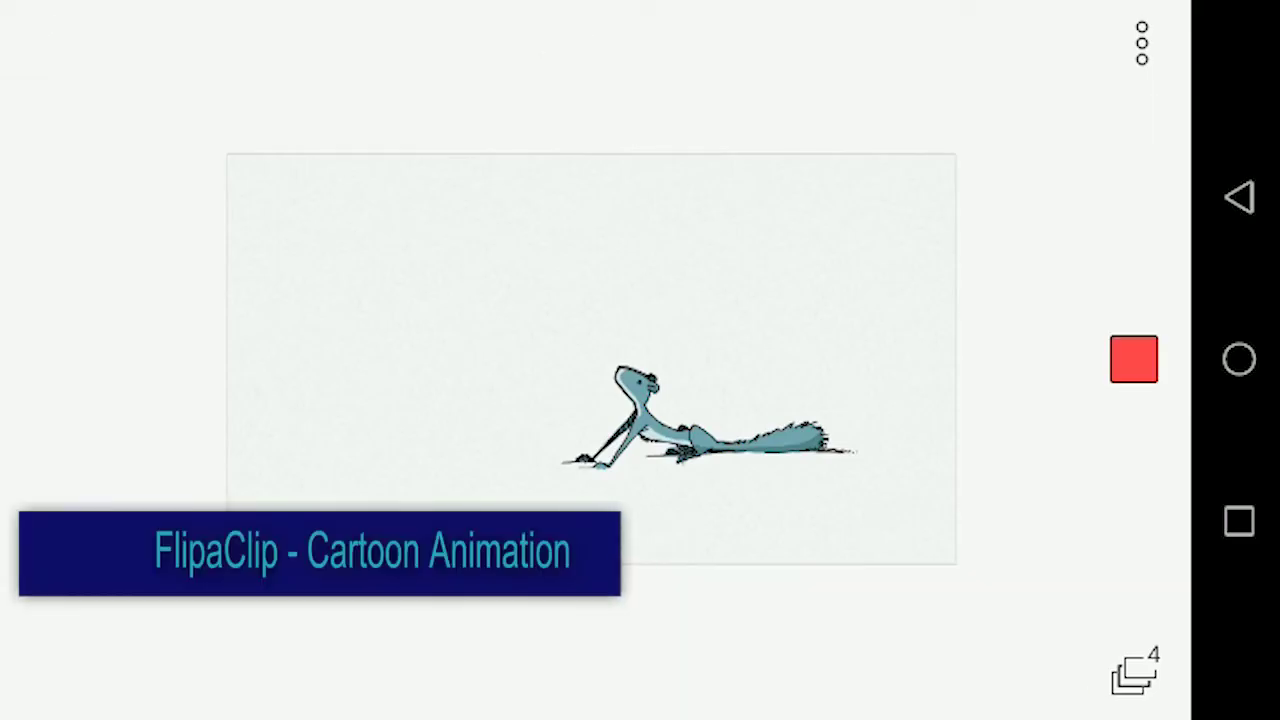